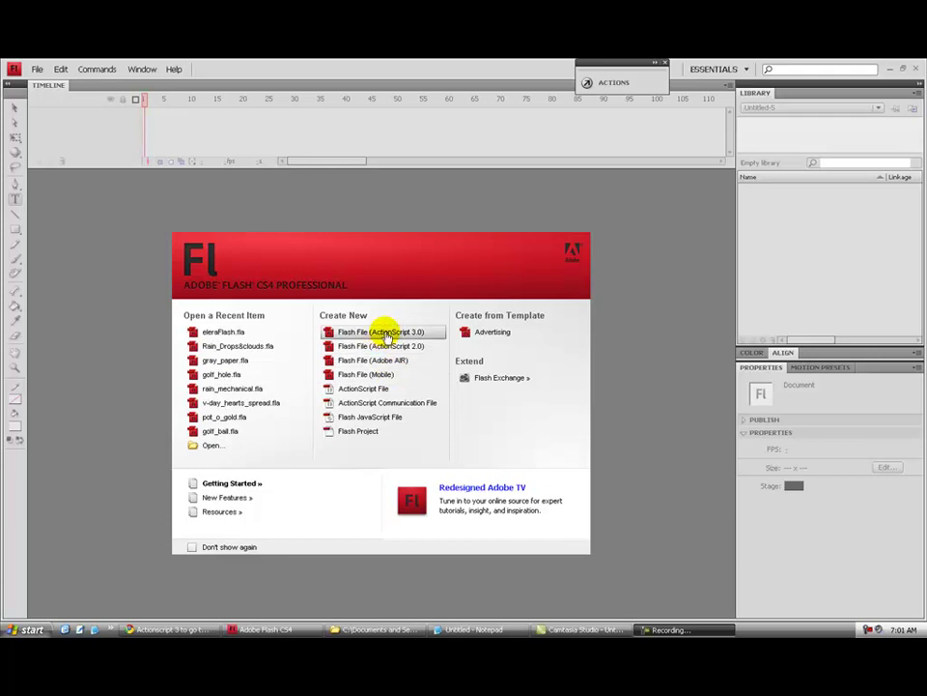
- Create a new Flash File (ActionScript 3.0) document from the Welcome screen
{"action": "left_click", "coordinate": [387, 332]}
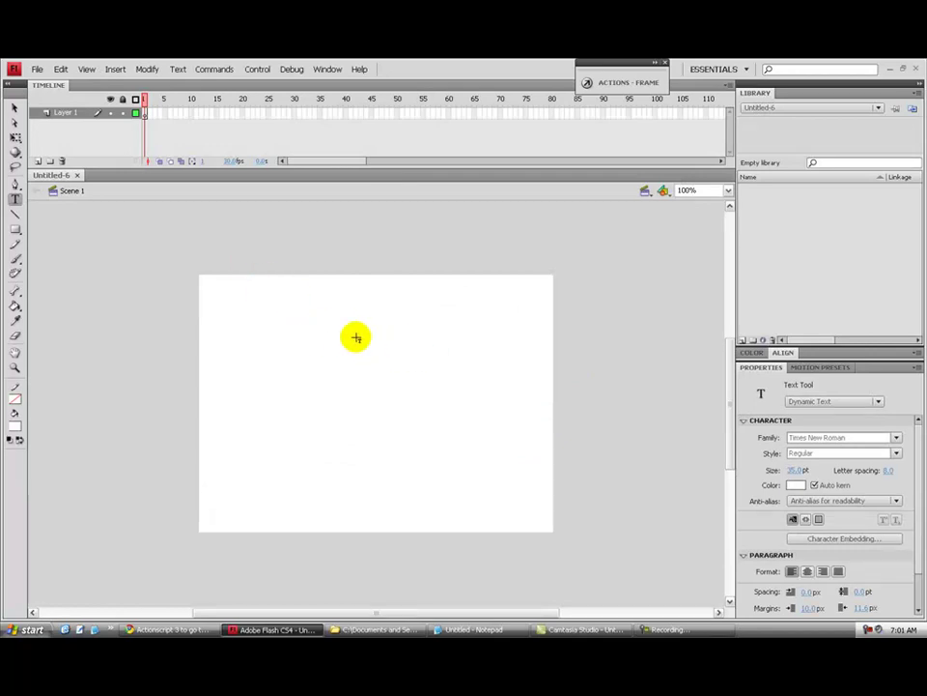
- Draw a red-filled rectangle near the top-left of the stage with the Rectangle tool
{"action": "left_click", "coordinate": [14, 227]}
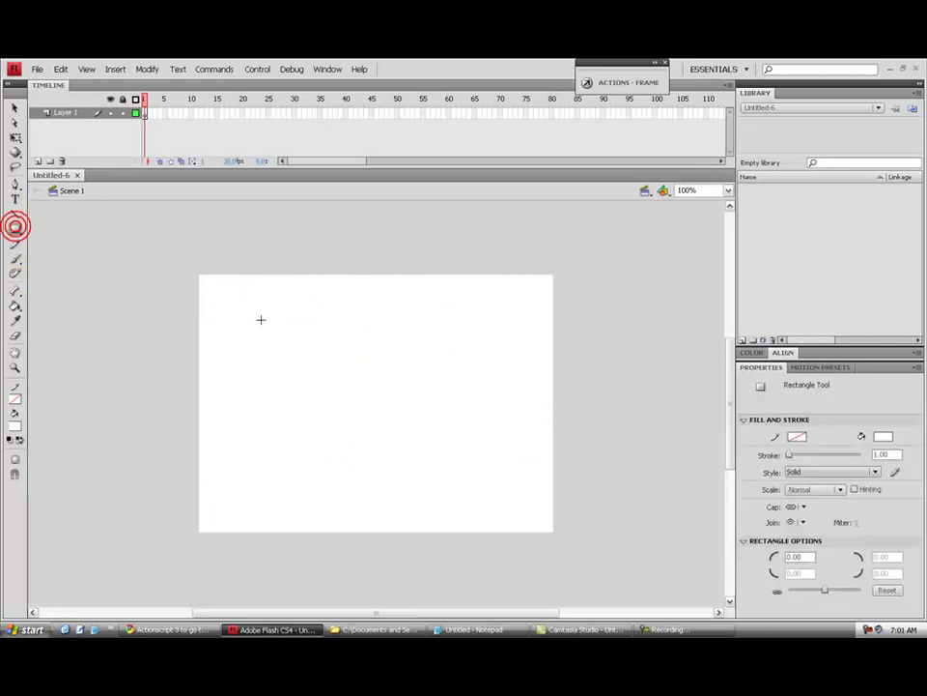
{"action": "mouse_move", "coordinate": [215, 291]}
{"action": "left_mouse_down"}
{"action": "mouse_move", "coordinate": [247, 317]}
{"action": "mouse_move", "coordinate": [304, 337]}
{"action": "mouse_move", "coordinate": [321, 331]}
{"action": "left_mouse_up"}
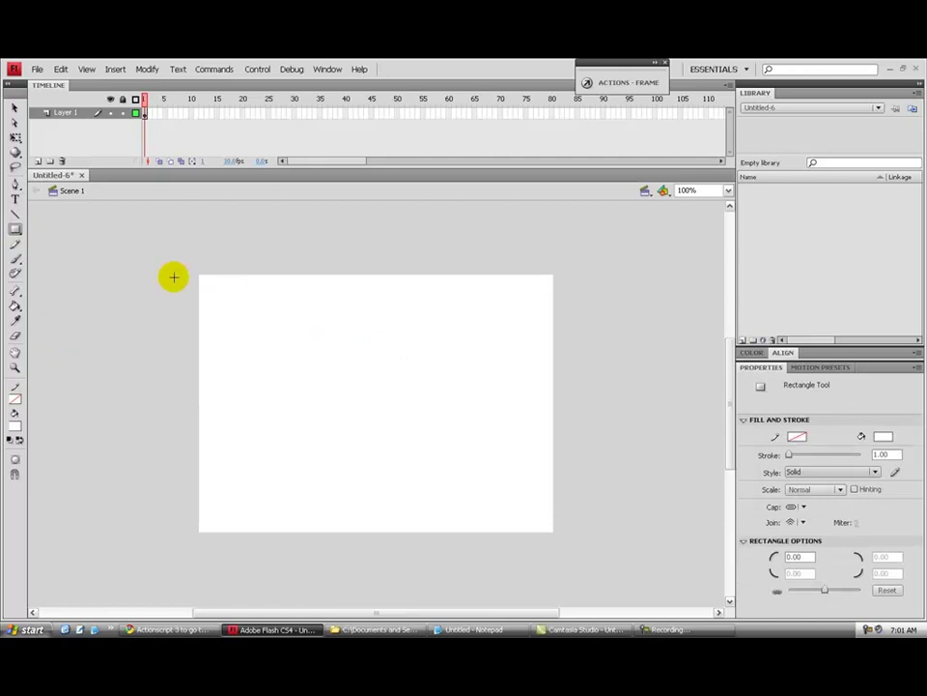
{"action": "left_click", "coordinate": [15, 427]}
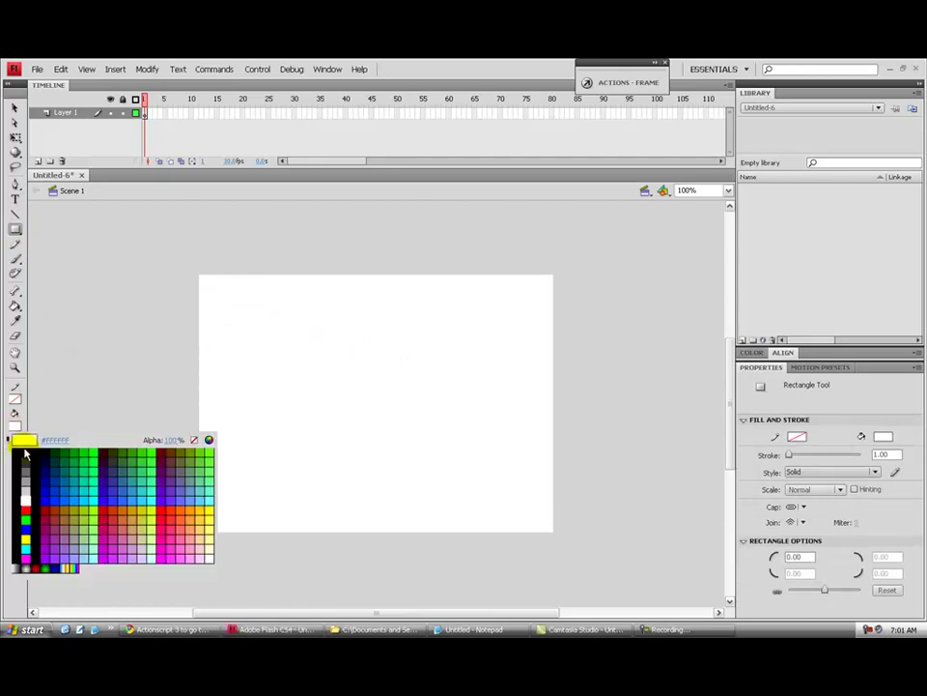
{"action": "left_click", "coordinate": [29, 442]}
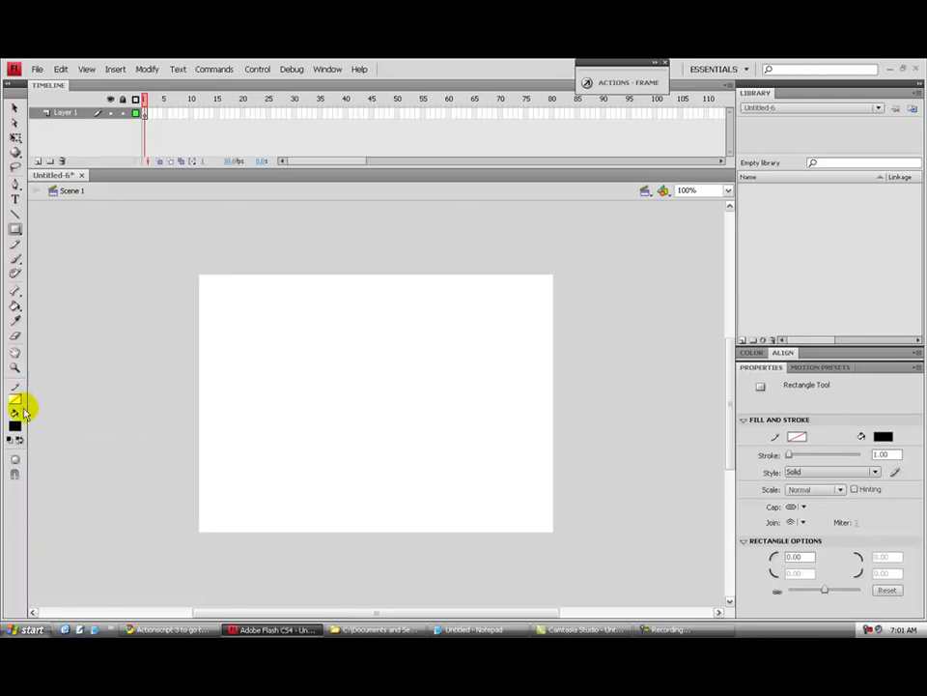
{"action": "left_click", "coordinate": [14, 398]}
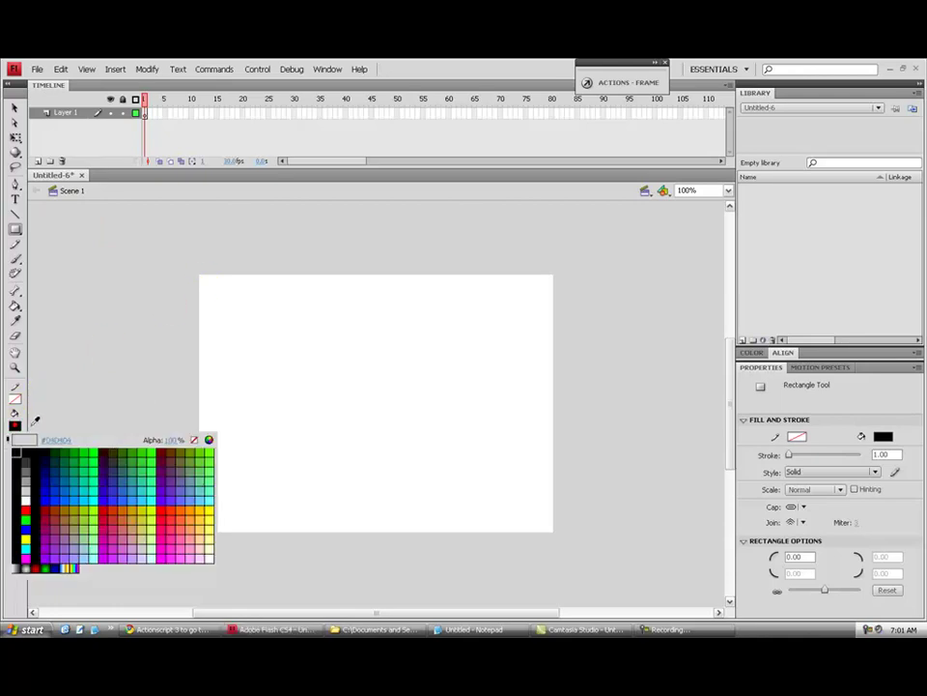
{"action": "left_click", "coordinate": [26, 508]}
{"action": "left_click_drag", "start_coordinate": [206, 290], "coordinate": [310, 332]}
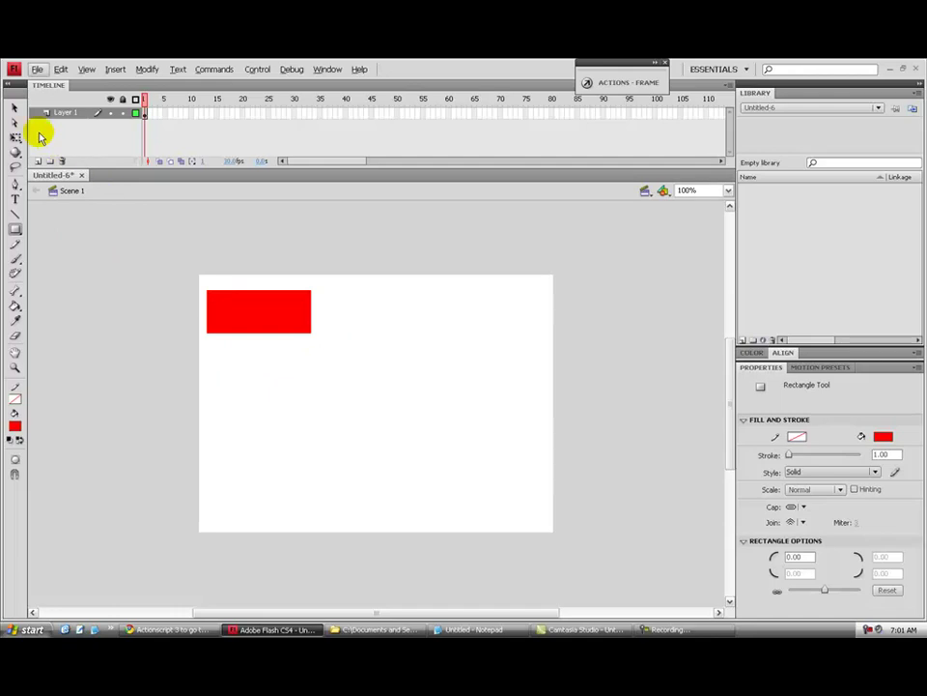
- Duplicate the red rectangle to its right to form a row of three boxes
{"action": "left_click", "coordinate": [14, 107]}
{"action": "left_click", "coordinate": [254, 319]}
{"action": "left_click_drag", "start_coordinate": [287, 327], "coordinate": [488, 325]}
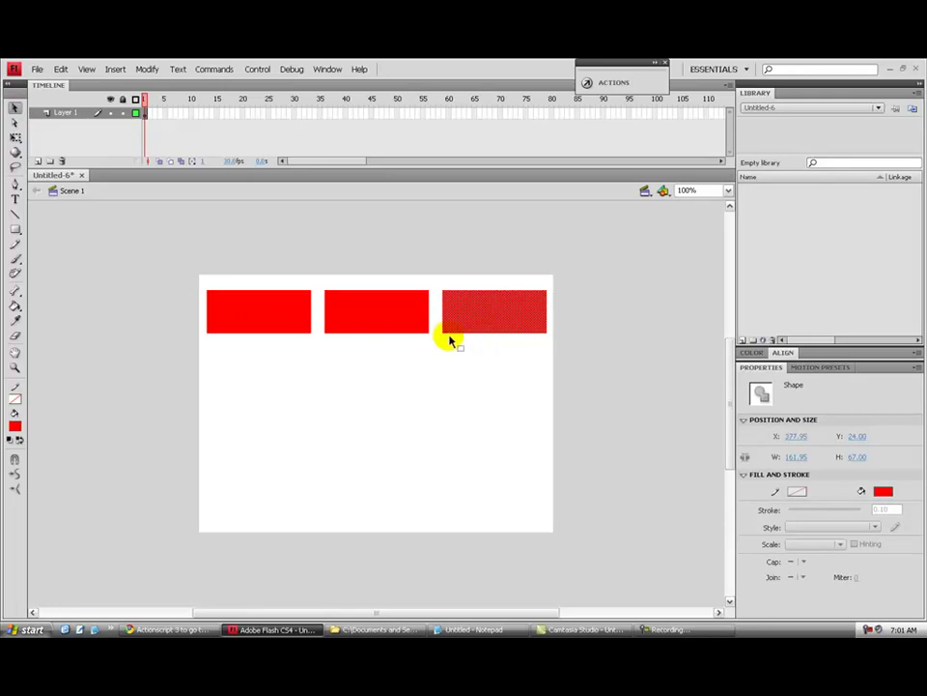
{"action": "left_click", "coordinate": [278, 375]}
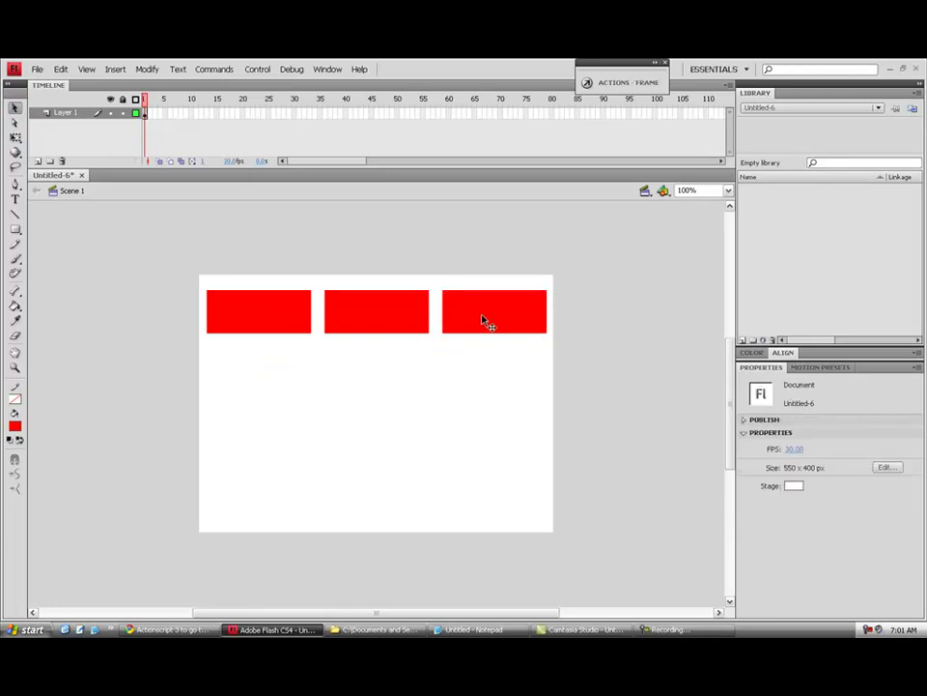
- Add a black 'link 1' text label on the first red rectangle
{"action": "left_click", "coordinate": [13, 200]}
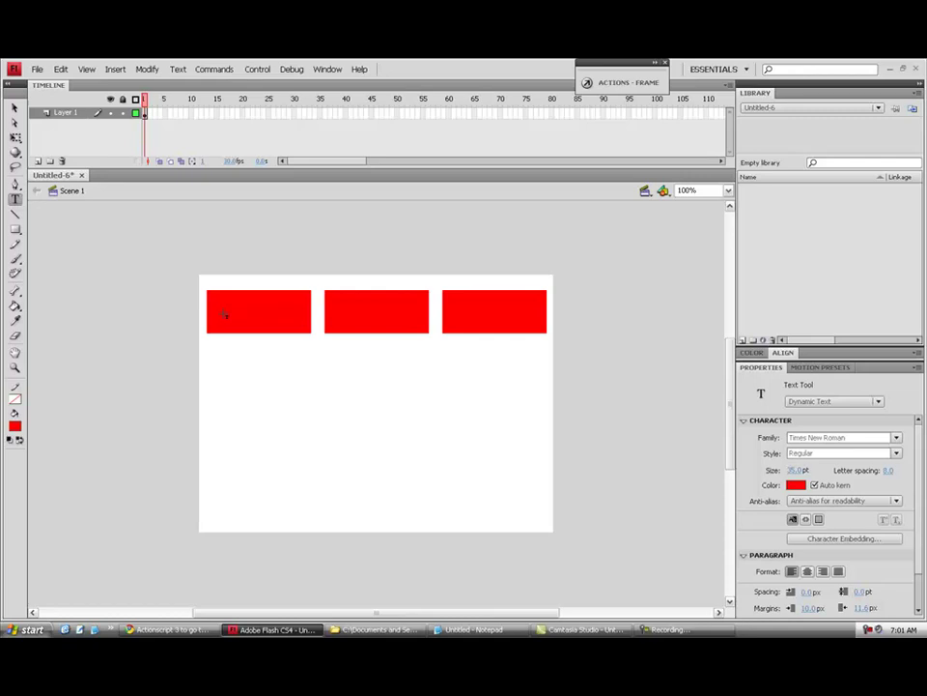
{"action": "left_click_drag", "start_coordinate": [223, 311], "coordinate": [288, 319]}
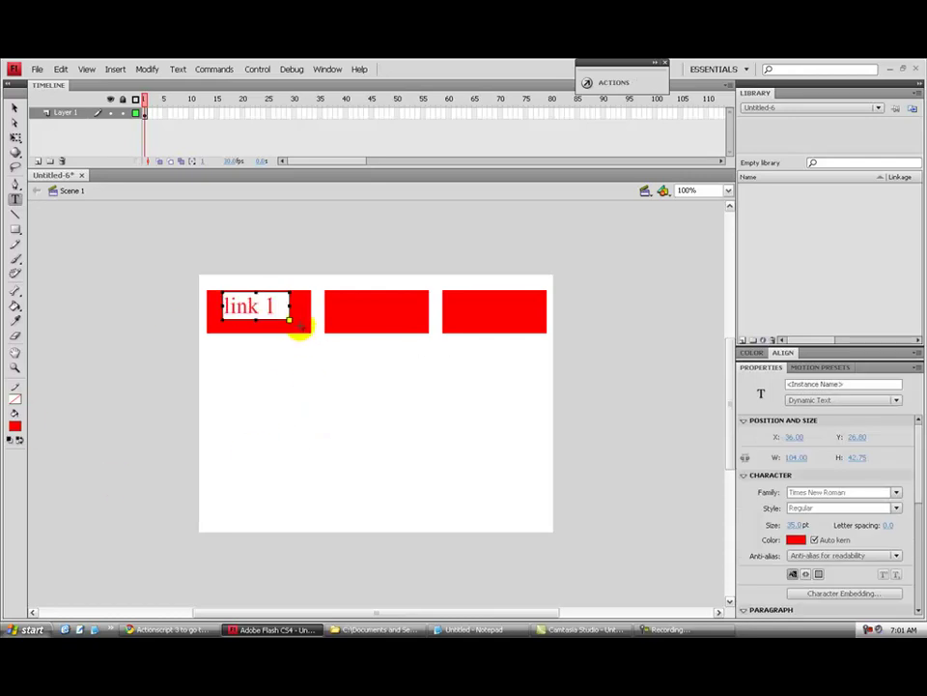
{"action": "key", "text": "ctrl+a"}
{"action": "left_click", "coordinate": [795, 539]}
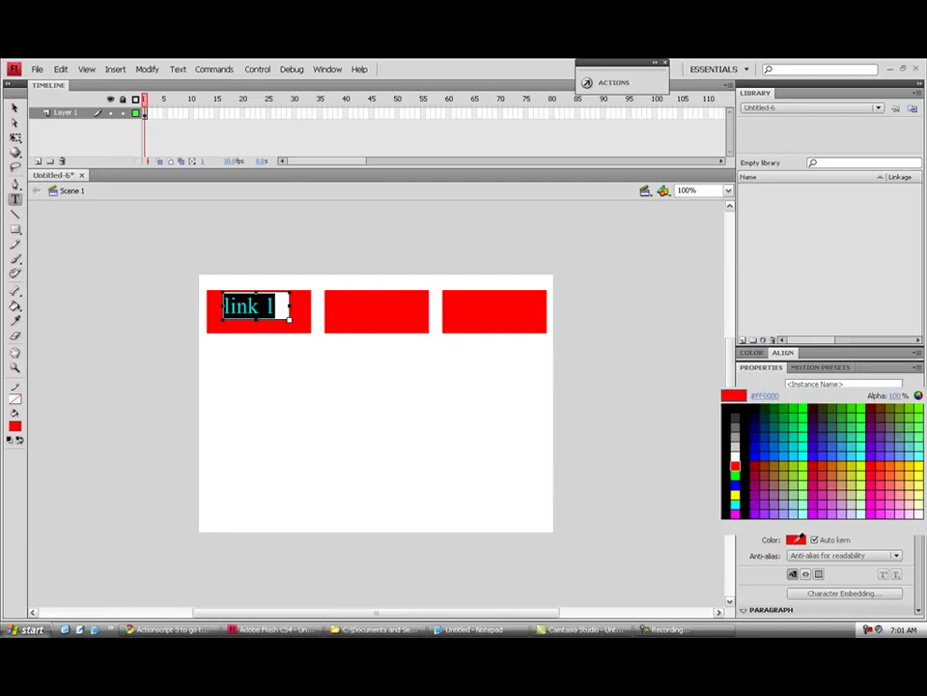
{"action": "left_click", "coordinate": [734, 456]}
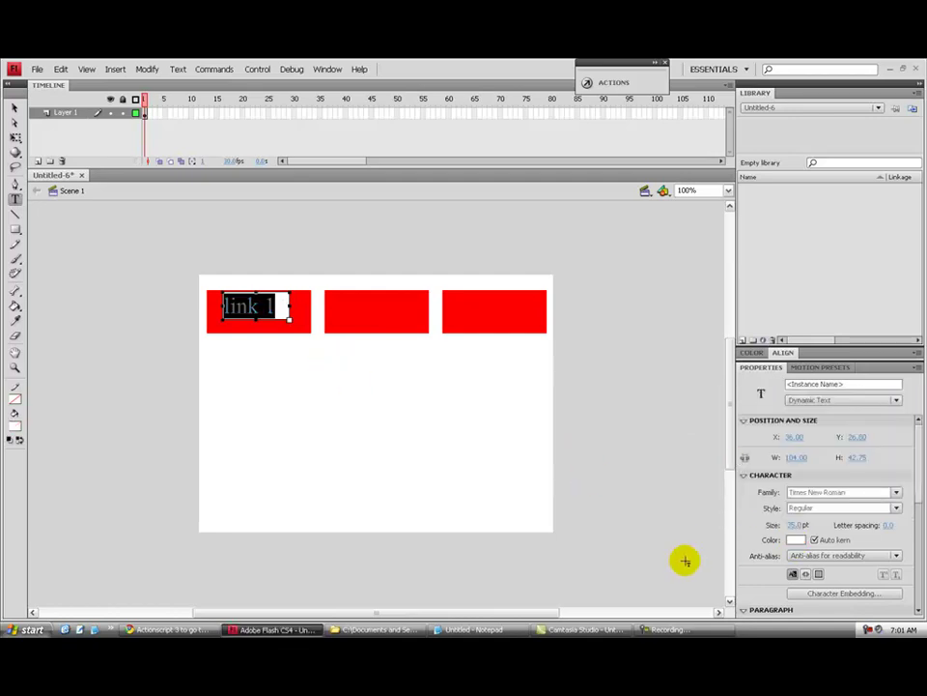
{"action": "left_click", "coordinate": [795, 538]}
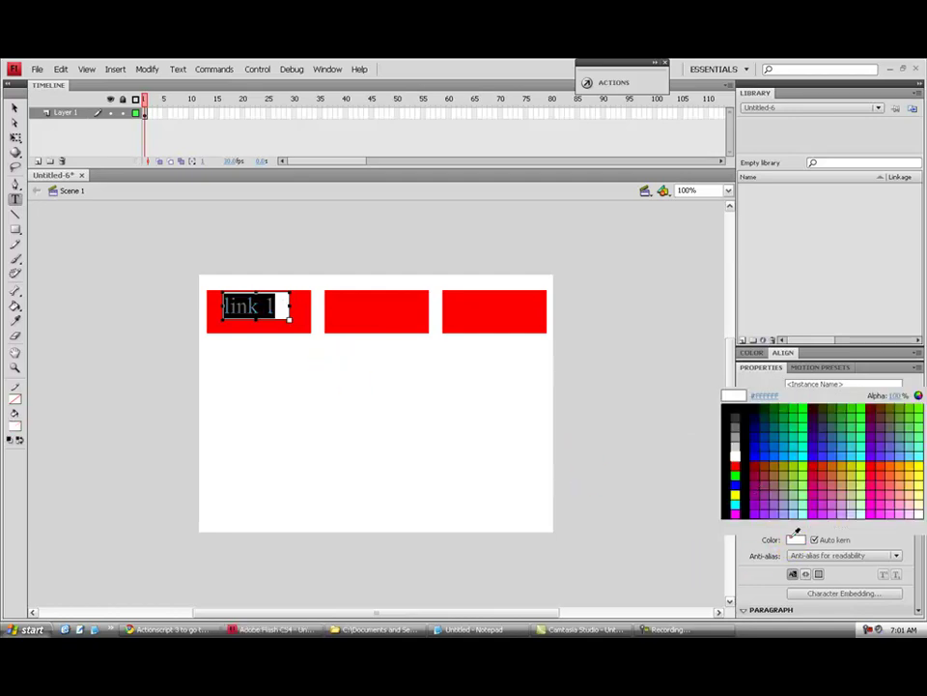
{"action": "left_click", "coordinate": [732, 417]}
{"action": "left_click", "coordinate": [16, 109]}
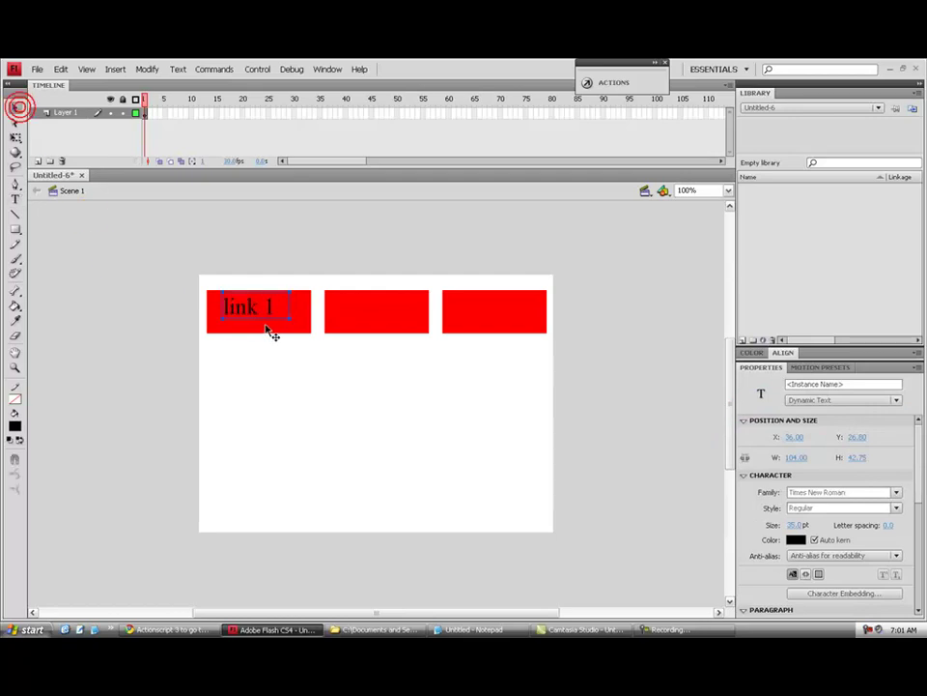
- Copy the label onto the other two rectangles and change them to 'link 2' and 'link 3'
{"action": "left_click_drag", "start_coordinate": [249, 312], "coordinate": [474, 322]}
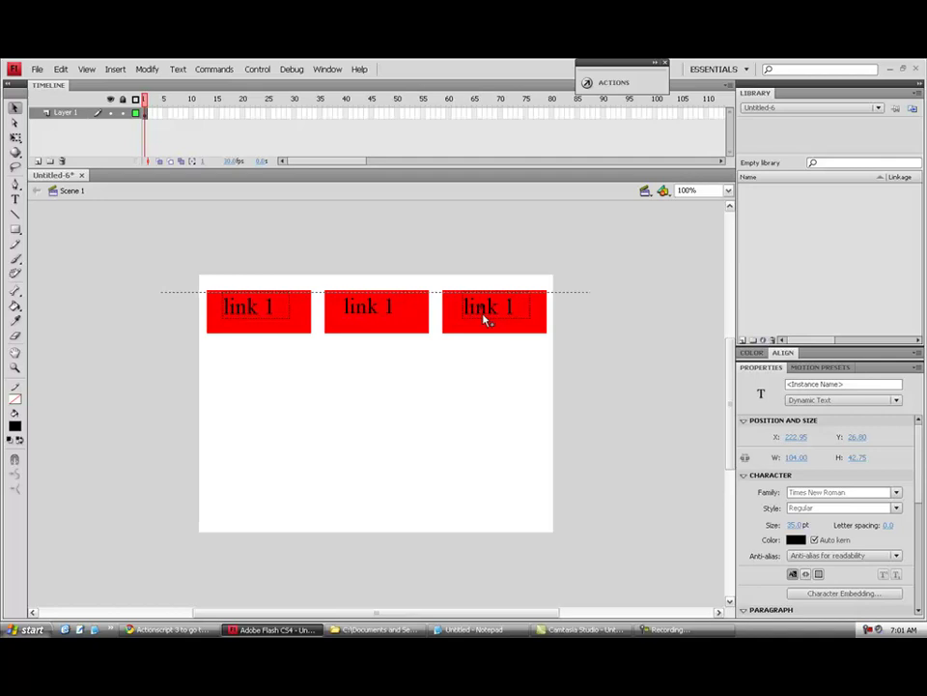
{"action": "double_click", "coordinate": [394, 306]}
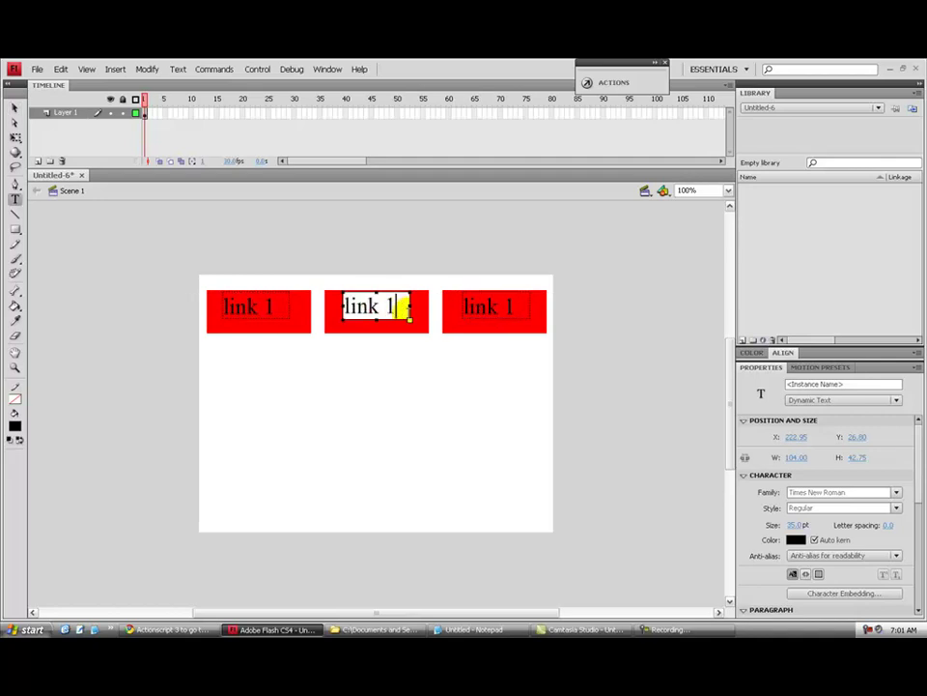
{"action": "double_click", "coordinate": [513, 306]}
{"action": "type", "text": "3"}
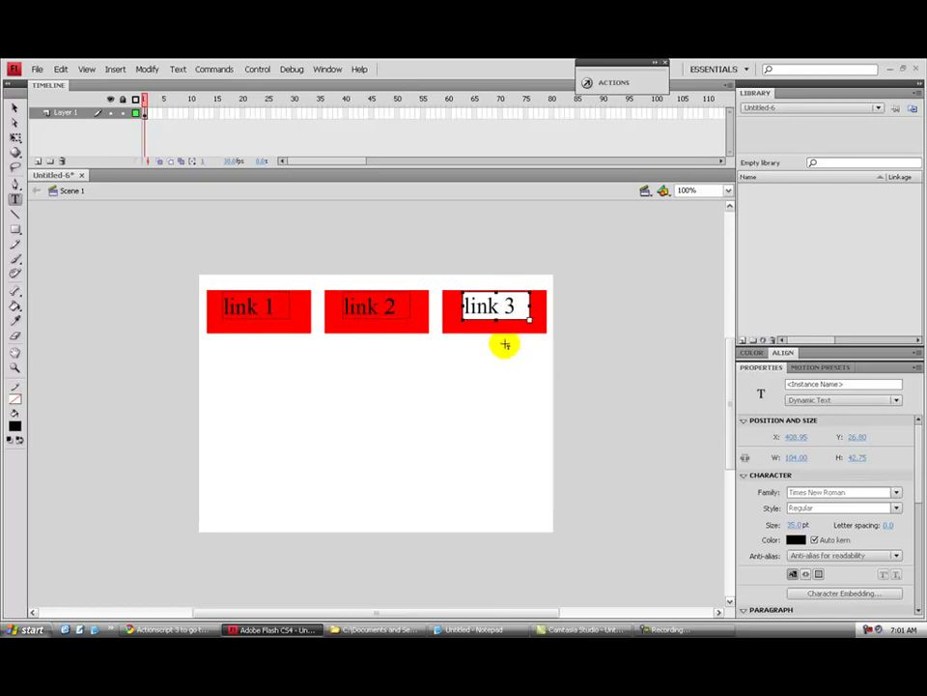
{"action": "left_click", "coordinate": [16, 108]}
{"action": "left_click", "coordinate": [451, 399]}
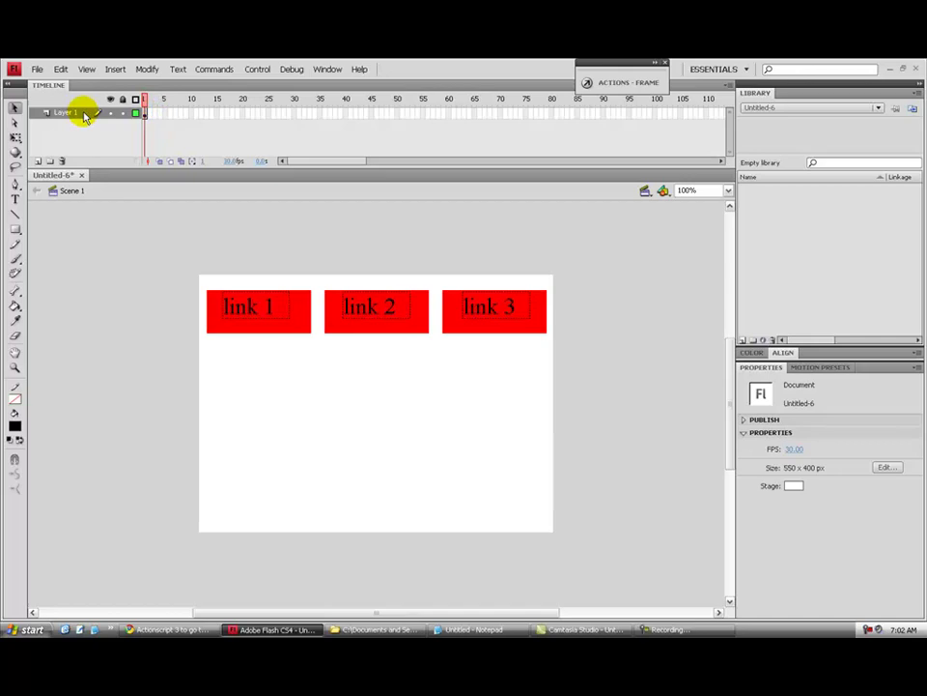
- Rename Layer 1 to 'buttons'
{"action": "left_click", "coordinate": [146, 115]}
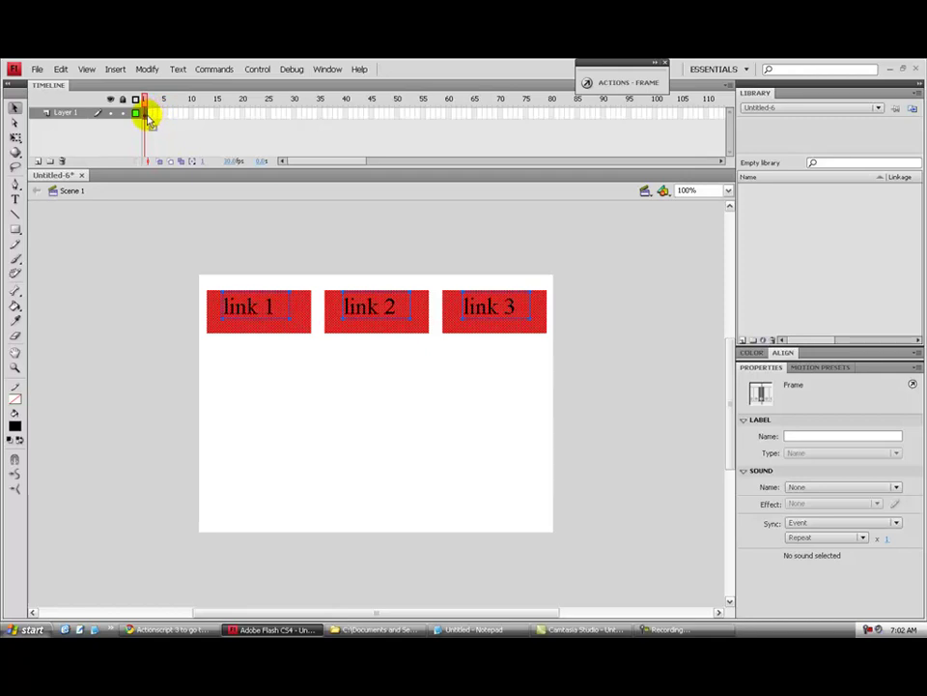
{"action": "double_click", "coordinate": [67, 115]}
{"action": "type", "text": "buttons"}
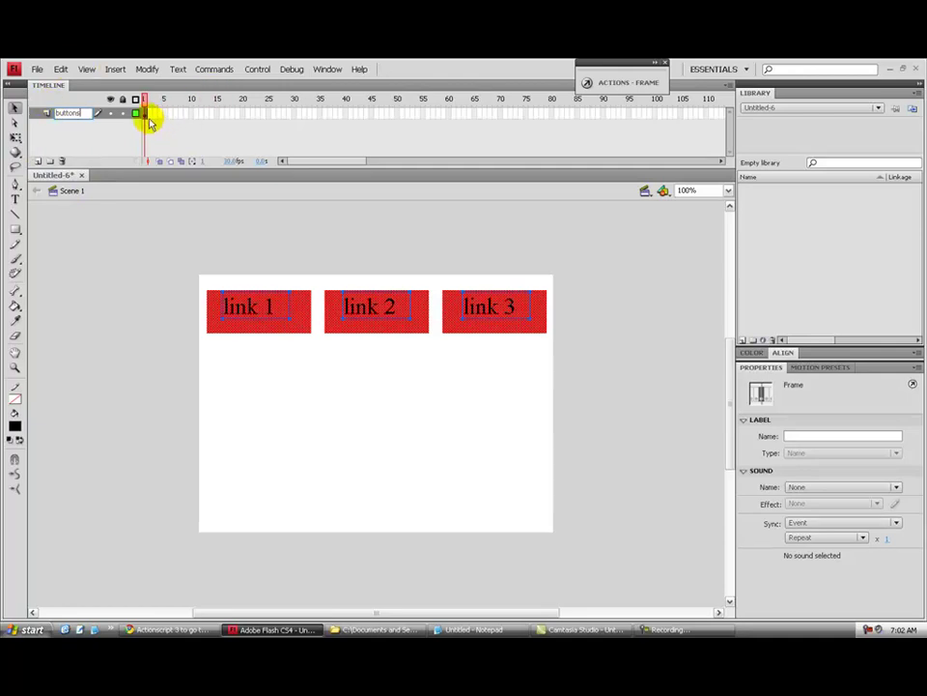
{"action": "left_click", "coordinate": [138, 118]}
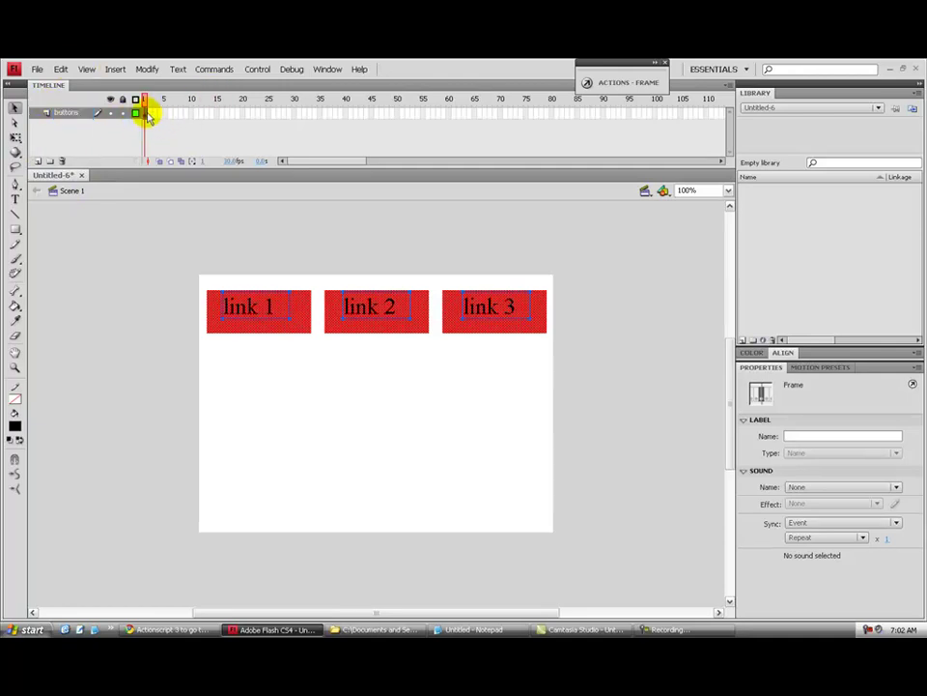
- Adjust the buttons layer frames up to about frame 3, then select the link 1 rectangle and label
{"action": "left_click", "coordinate": [146, 115]}
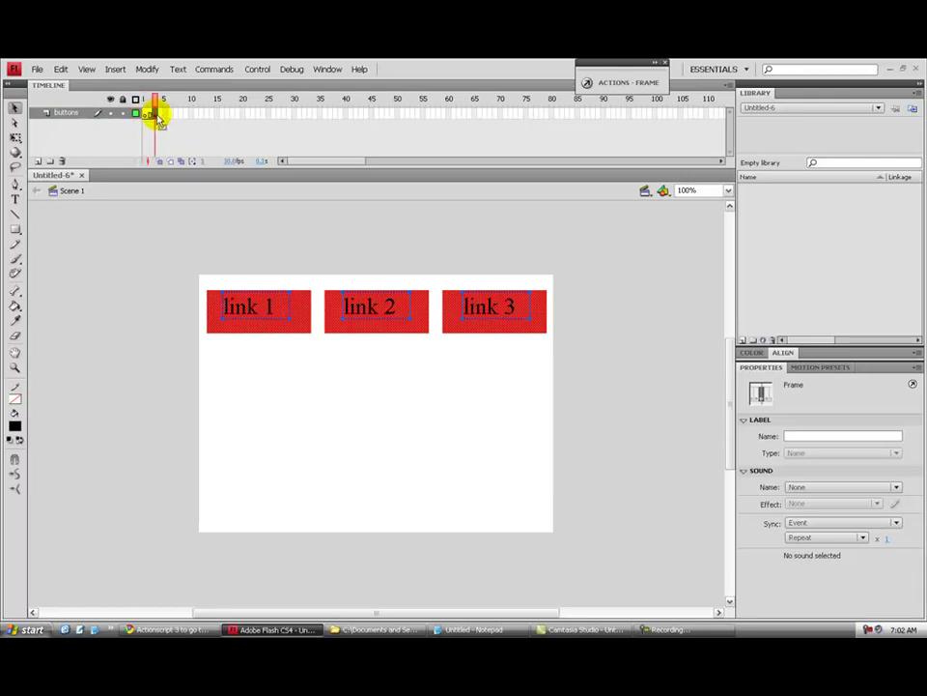
{"action": "left_click_drag", "start_coordinate": [149, 116], "coordinate": [203, 139]}
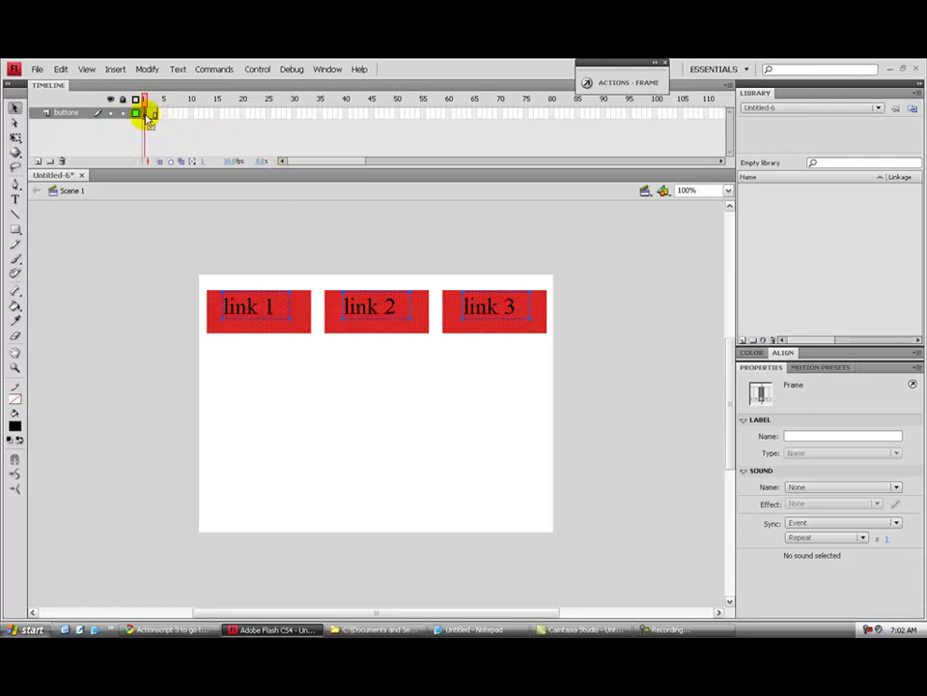
{"action": "mouse_move", "coordinate": [145, 98]}
{"action": "left_mouse_down"}
{"action": "mouse_move", "coordinate": [160, 101]}
{"action": "mouse_move", "coordinate": [131, 98]}
{"action": "left_mouse_up"}
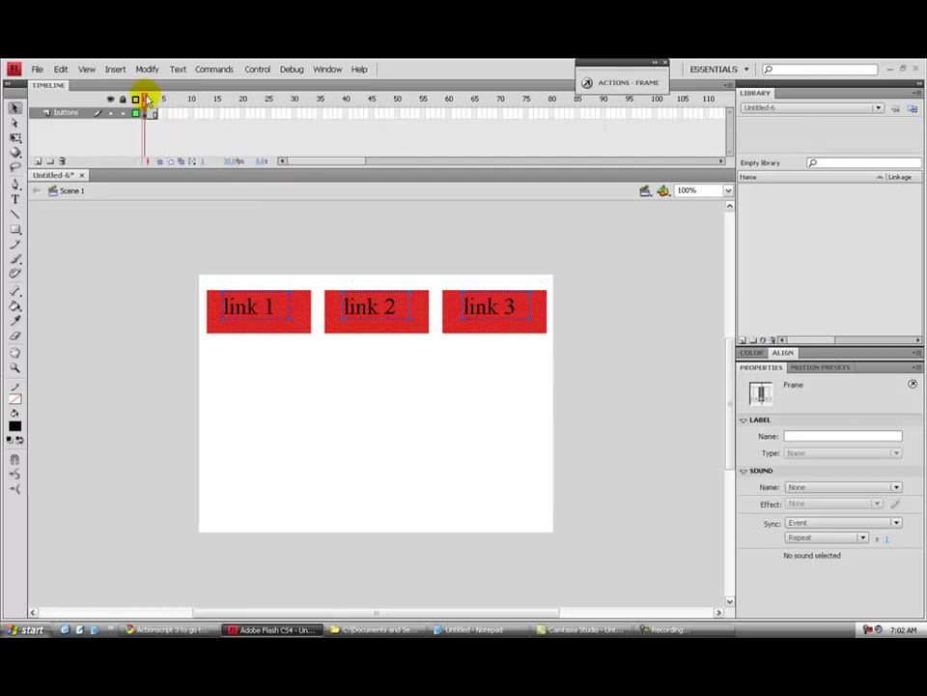
{"action": "left_click", "coordinate": [284, 366]}
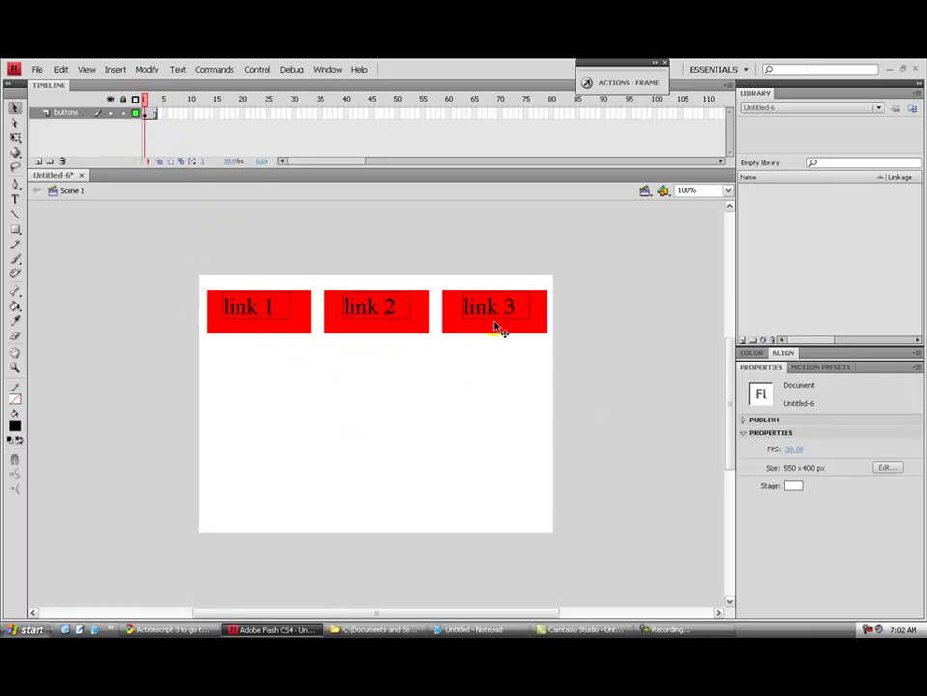
{"action": "left_click", "coordinate": [268, 384]}
{"action": "left_click_drag", "start_coordinate": [171, 261], "coordinate": [324, 358]}
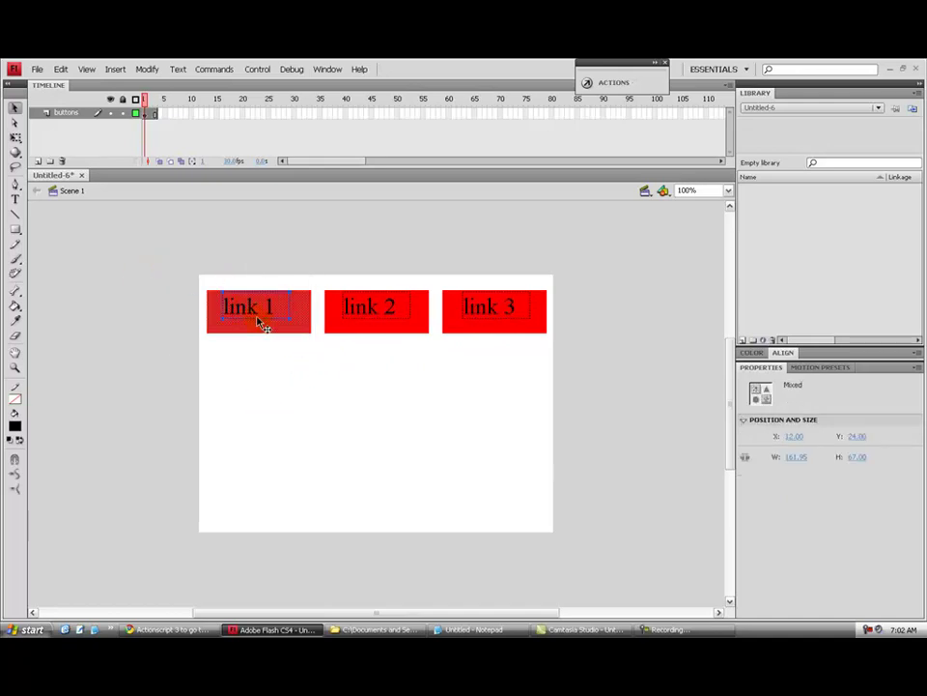
- Convert link 1 and link 2 into movie clip symbols button1_mc and button2_mc
{"action": "left_click", "coordinate": [287, 330]}
{"action": "key", "text": "F8"}
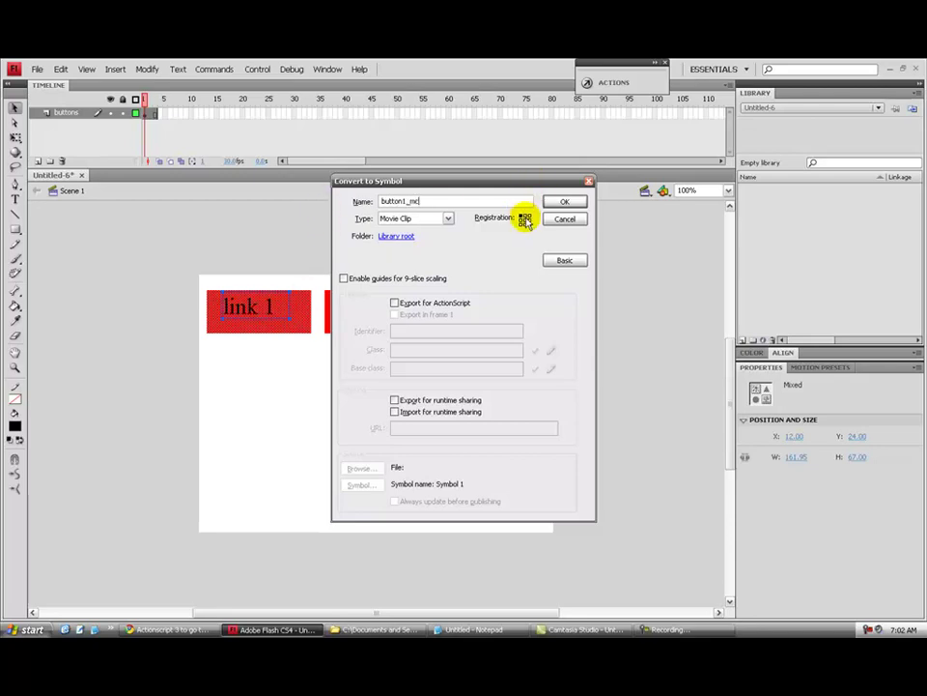
{"action": "left_click", "coordinate": [570, 200]}
{"action": "left_click_drag", "start_coordinate": [320, 282], "coordinate": [432, 348]}
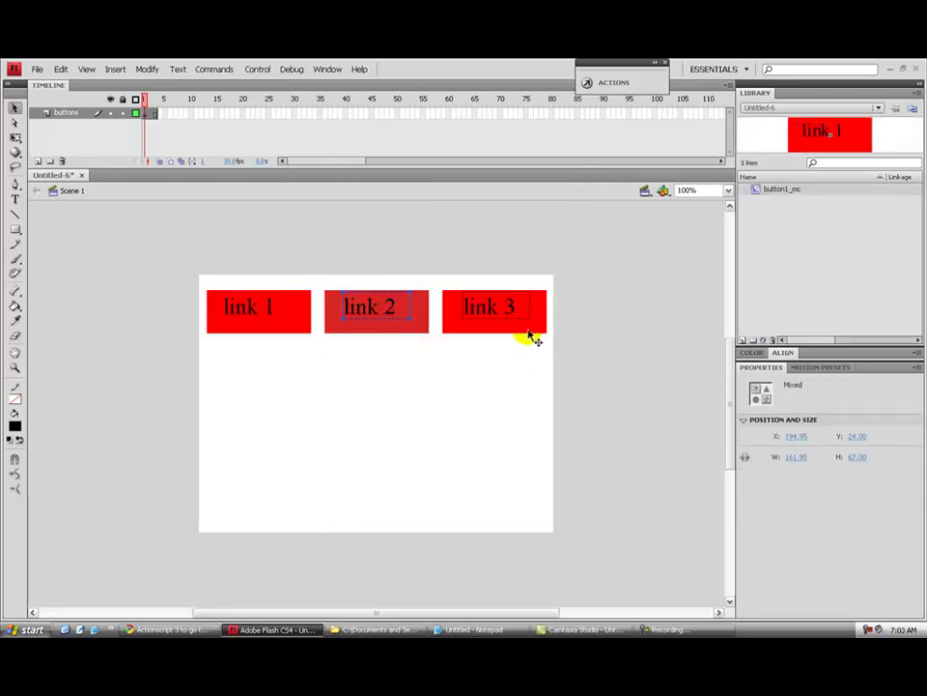
{"action": "key", "text": "F8"}
{"action": "type", "text": "butto"}
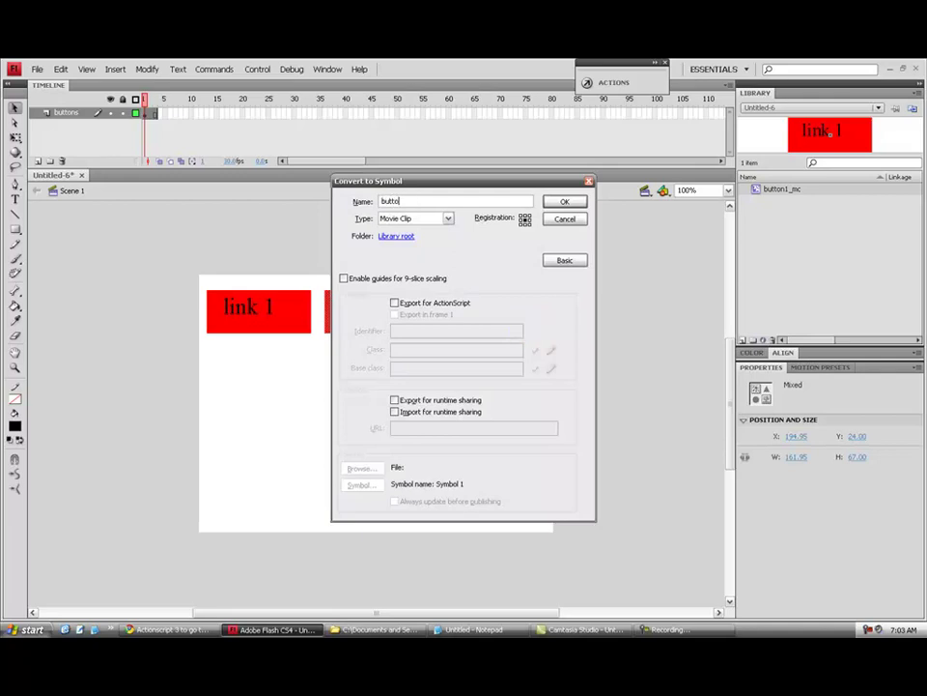
{"action": "type", "text": "n2_mc"}
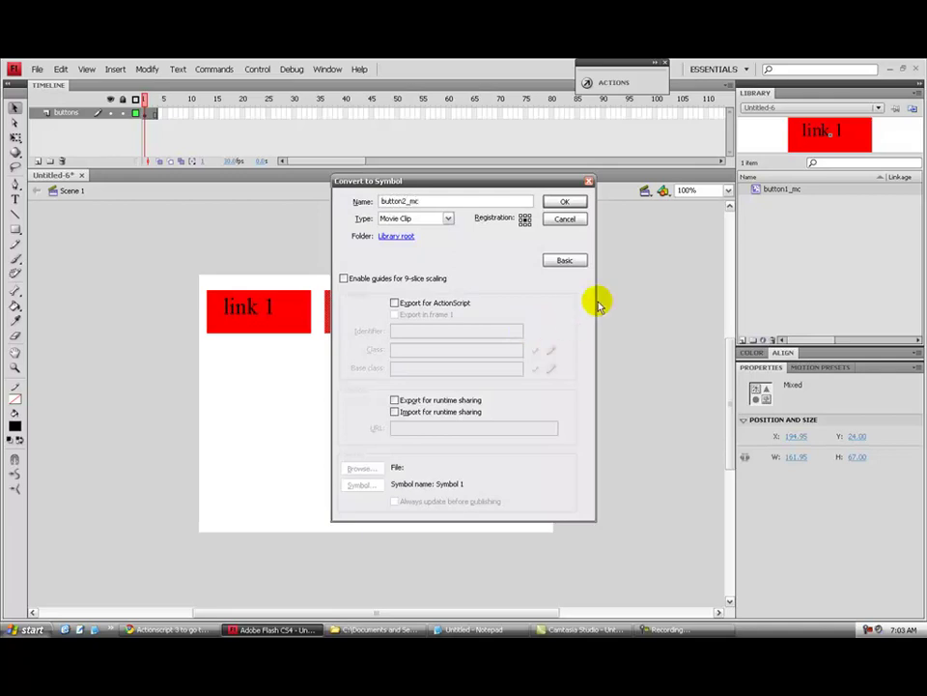
{"action": "left_click", "coordinate": [565, 201]}
- Convert link 3 into movie clip symbol button3_mc, then select each of the three clips
{"action": "left_click_drag", "start_coordinate": [435, 284], "coordinate": [560, 352]}
{"action": "key", "text": "F8"}
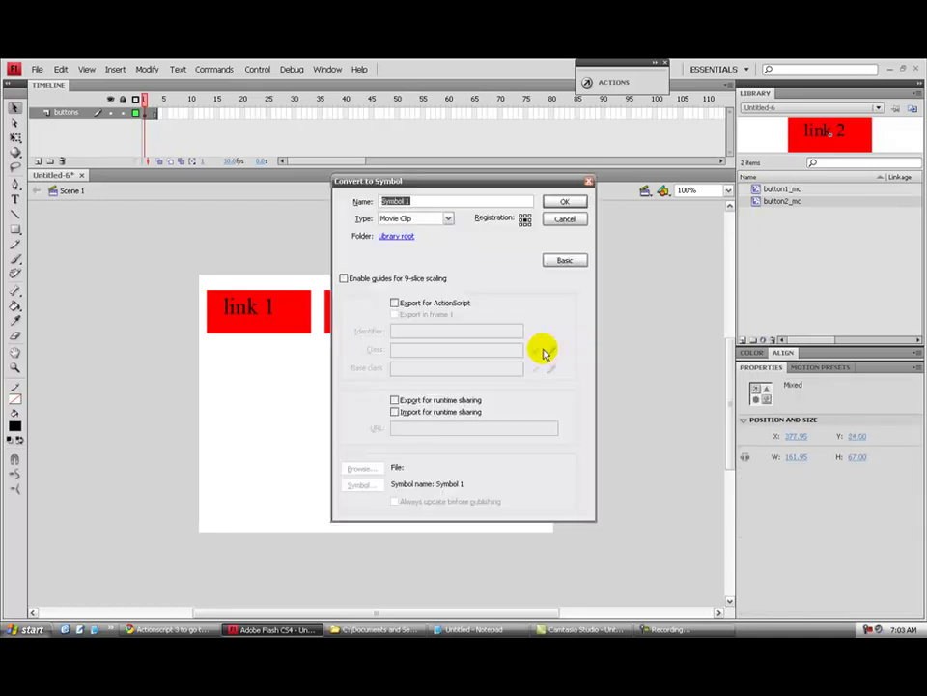
{"action": "type", "text": "button3_mc"}
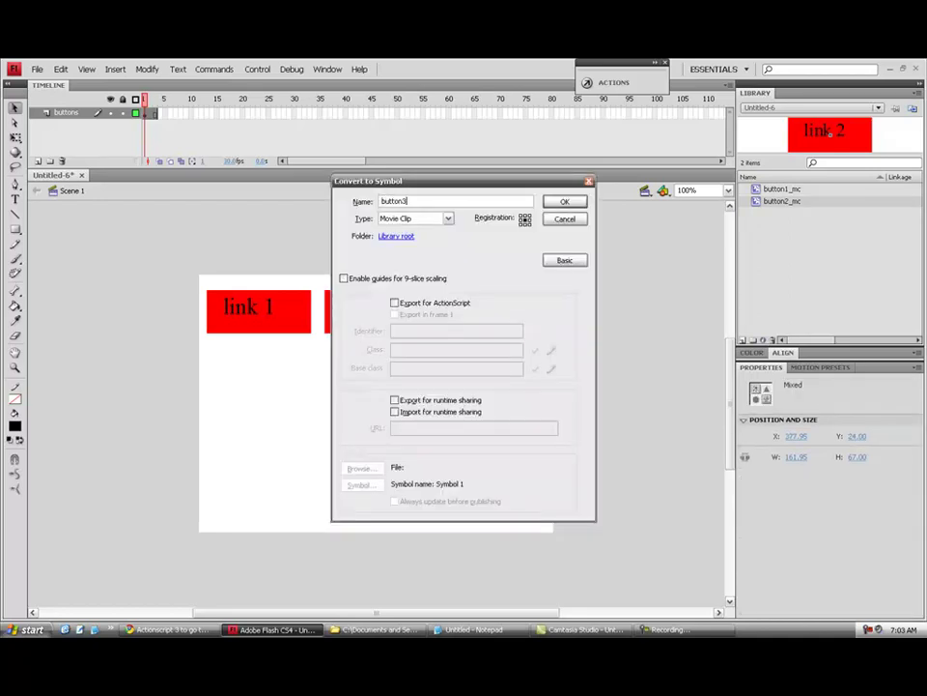
{"action": "left_click", "coordinate": [564, 201]}
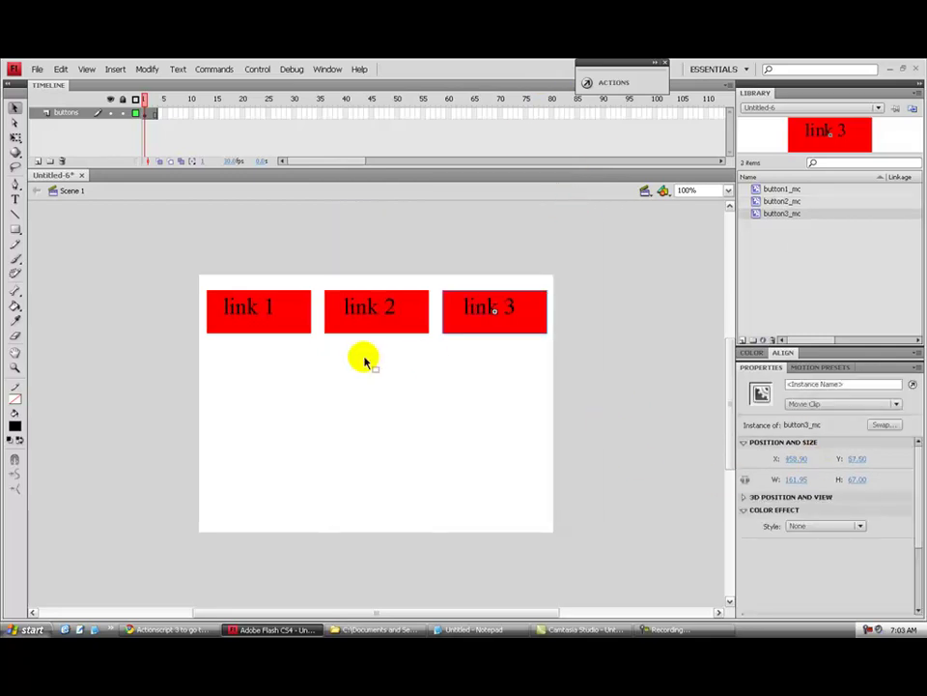
{"action": "left_click", "coordinate": [299, 332]}
{"action": "left_click", "coordinate": [391, 326]}
{"action": "left_click", "coordinate": [495, 326]}
- Give the link 1 and link 2 clips the instance names button1 and button2
{"action": "left_click", "coordinate": [407, 327]}
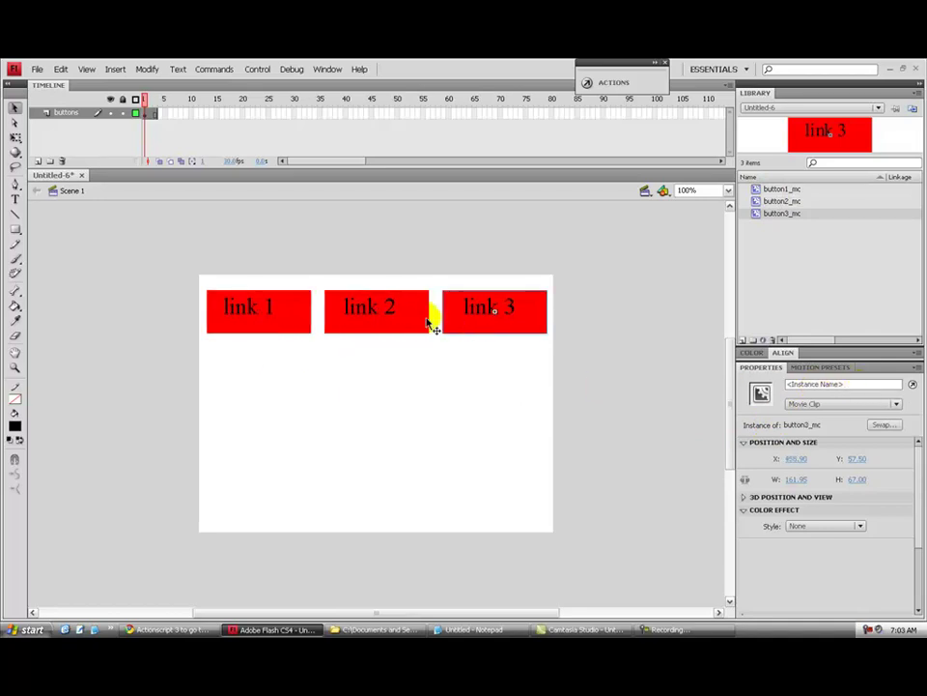
{"action": "left_click", "coordinate": [357, 441]}
{"action": "left_click", "coordinate": [247, 328]}
{"action": "left_click", "coordinate": [825, 384]}
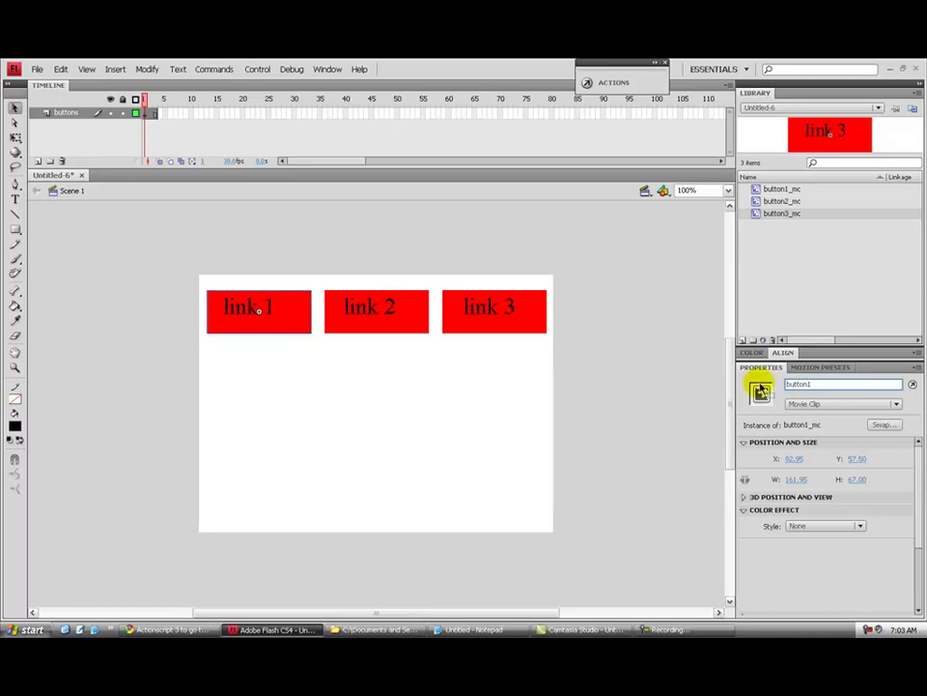
{"action": "left_click", "coordinate": [410, 317]}
{"action": "left_click", "coordinate": [802, 382]}
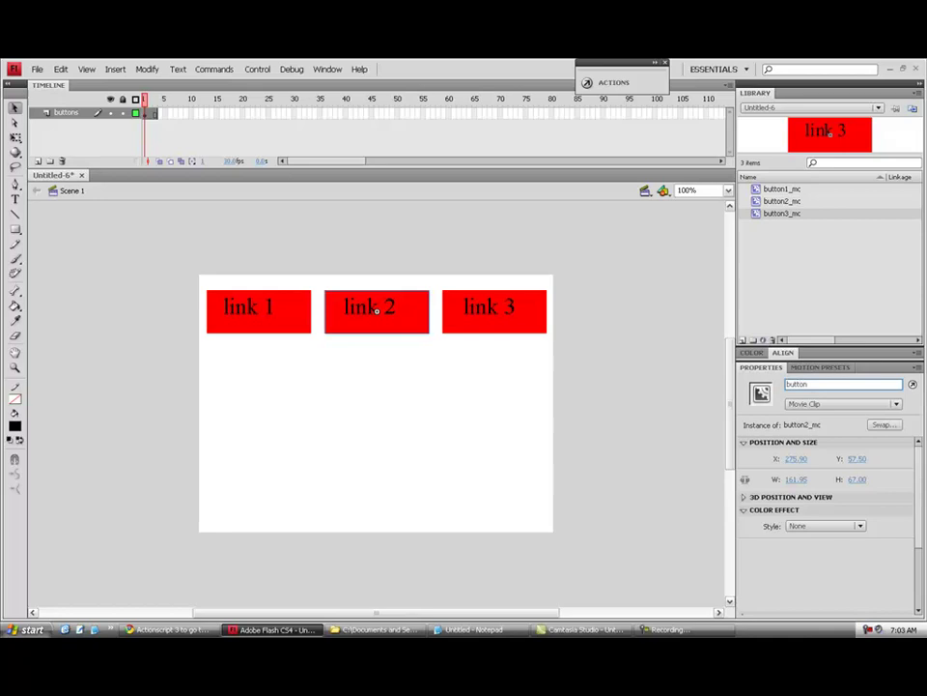
{"action": "left_click", "coordinate": [629, 422]}
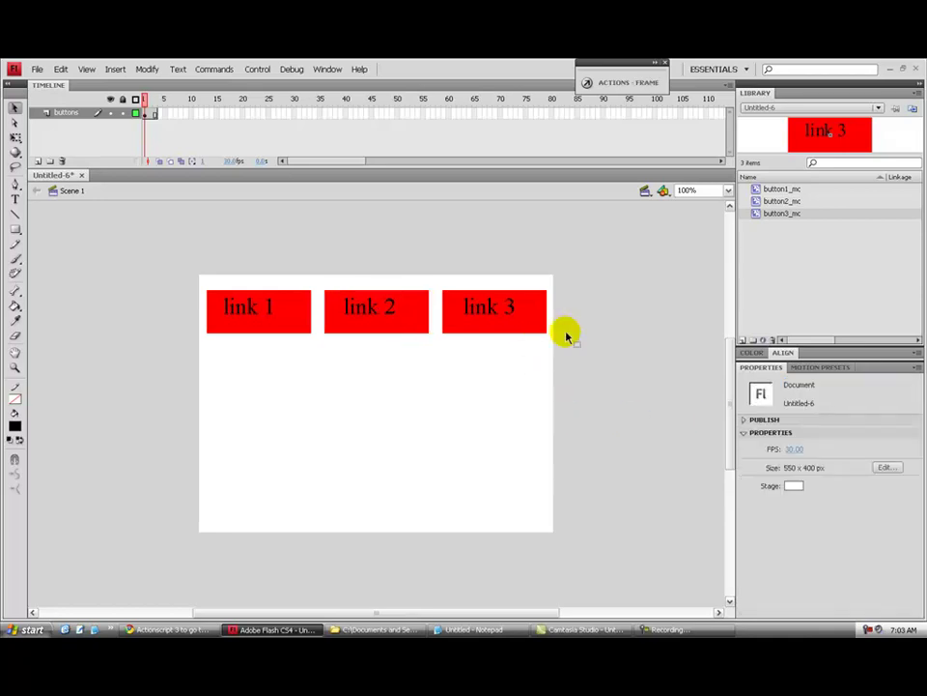
- Give the link 3 clip the instance name button3 and select timeline frame 1
{"action": "left_click", "coordinate": [522, 326]}
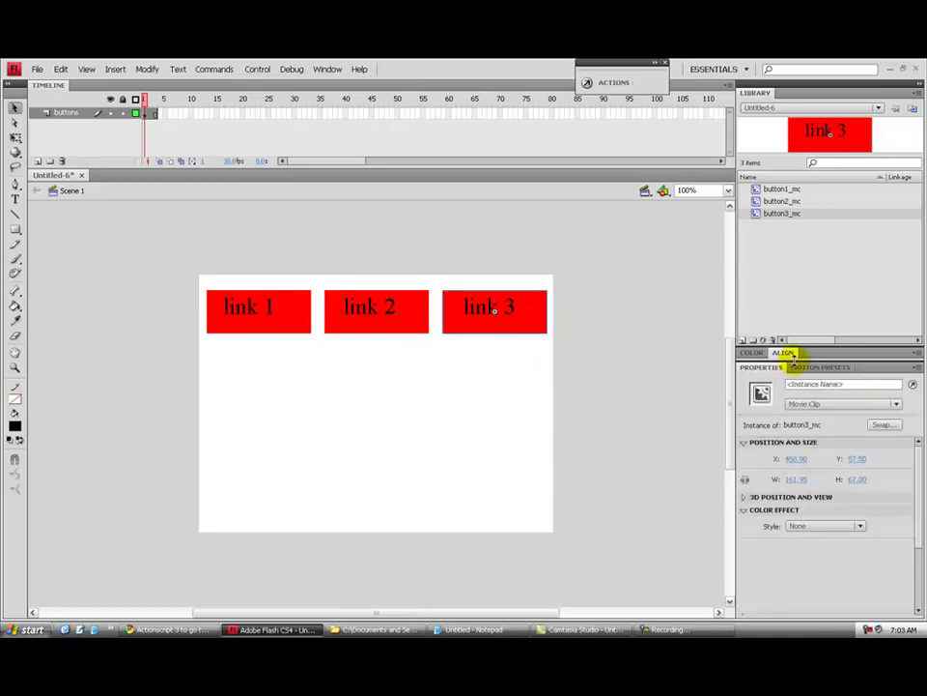
{"action": "left_click", "coordinate": [841, 383]}
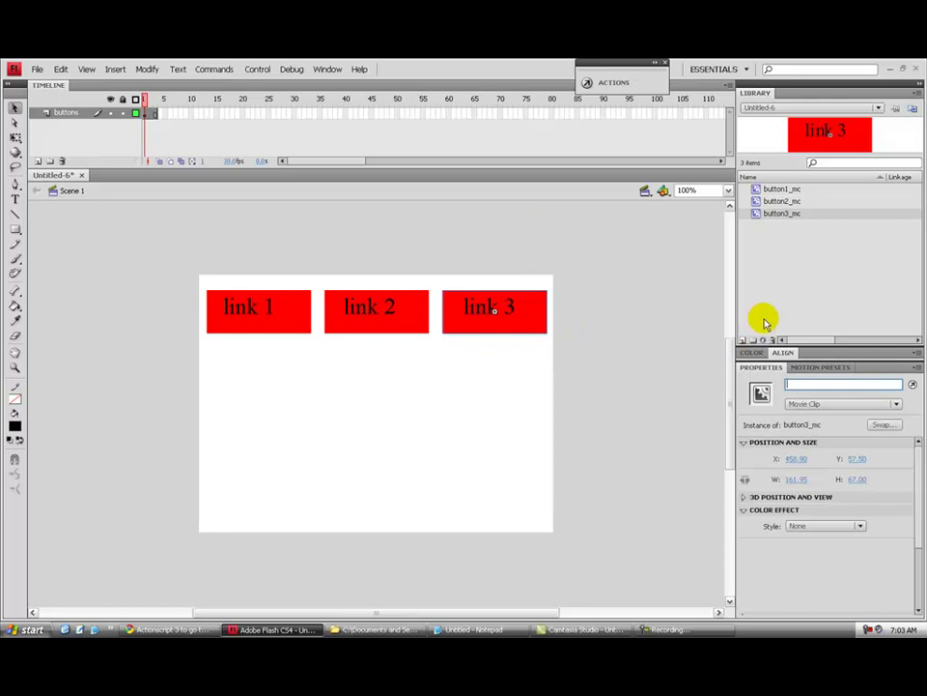
{"action": "type", "text": "button3"}
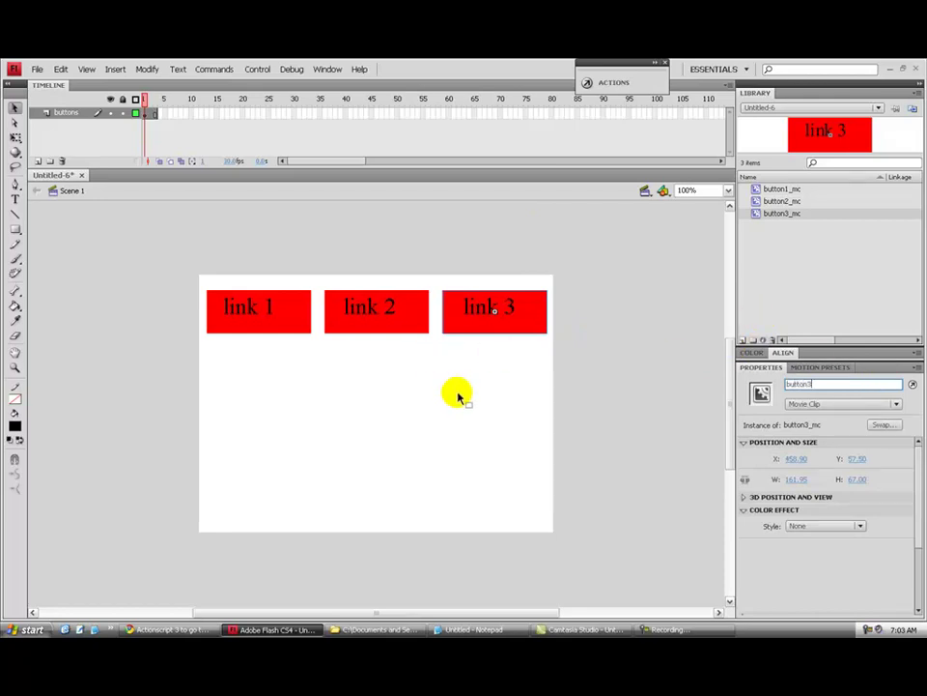
{"action": "left_click", "coordinate": [458, 392]}
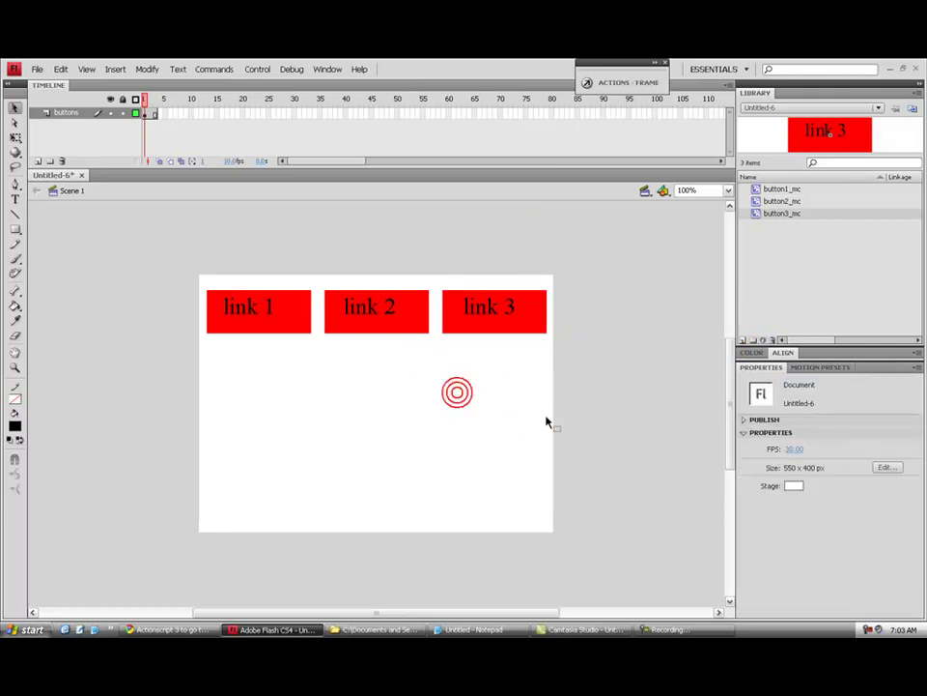
{"action": "left_click", "coordinate": [145, 99]}
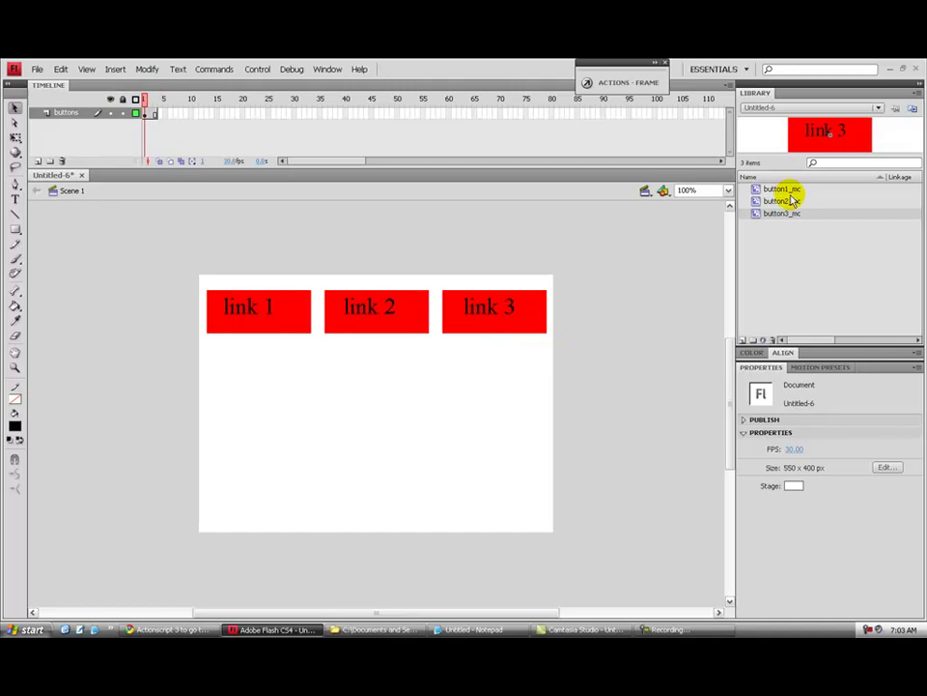
- Add a new layer above buttons and name it 'pages'
{"action": "left_click", "coordinate": [39, 164]}
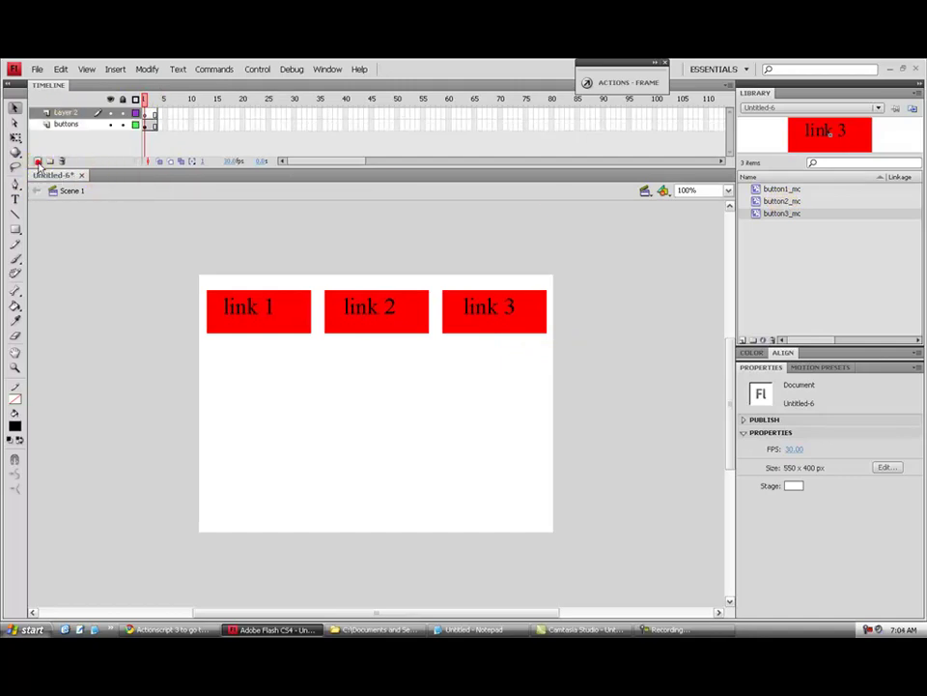
{"action": "double_click", "coordinate": [68, 112]}
{"action": "type", "text": "a"}
{"action": "type", "text": "ages"}
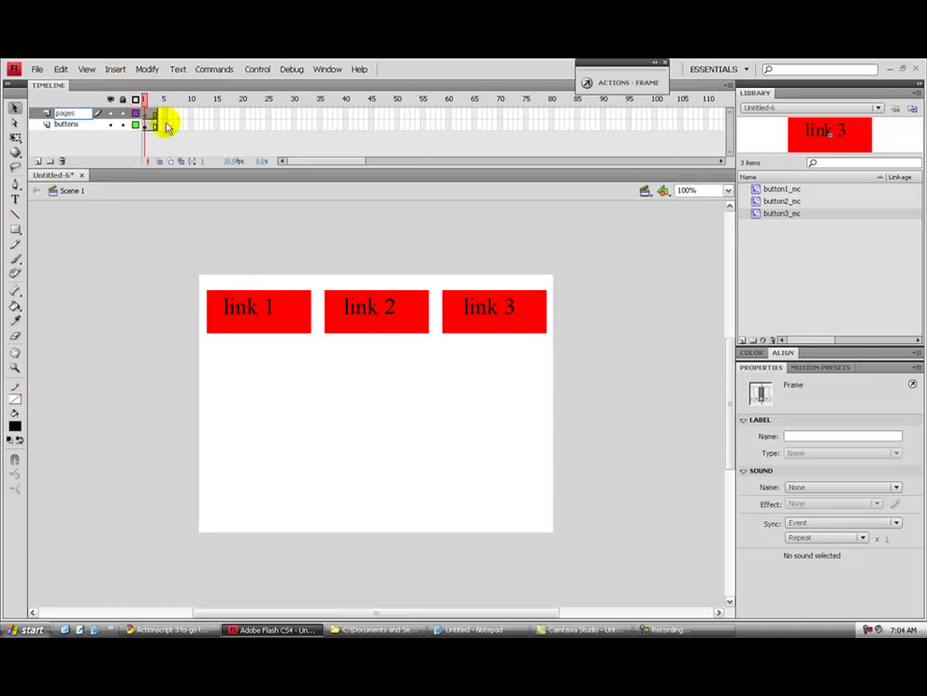
{"action": "left_click", "coordinate": [146, 114]}
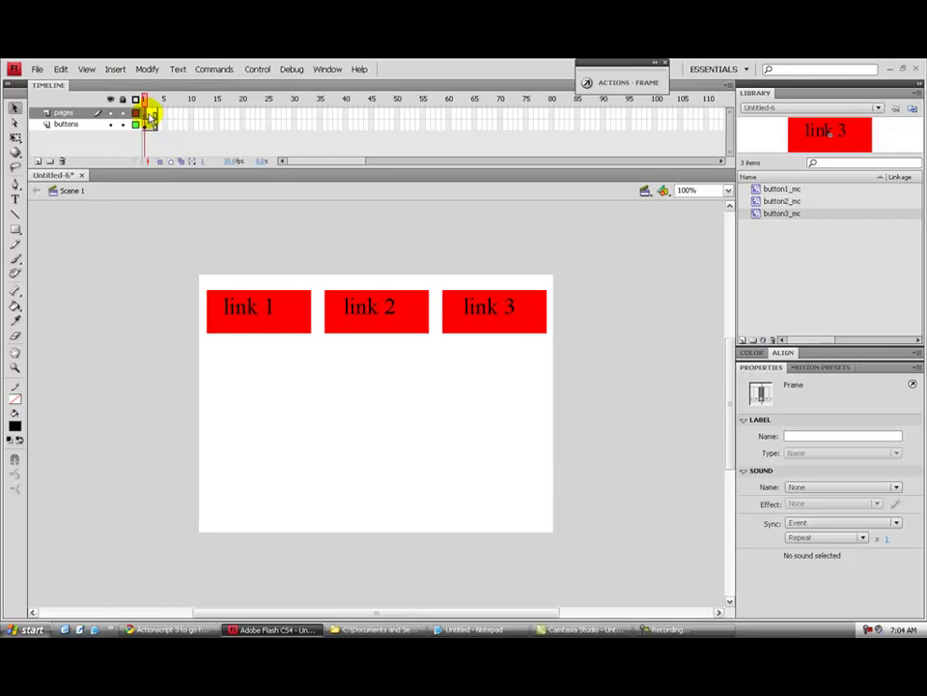
{"action": "left_click", "coordinate": [151, 116]}
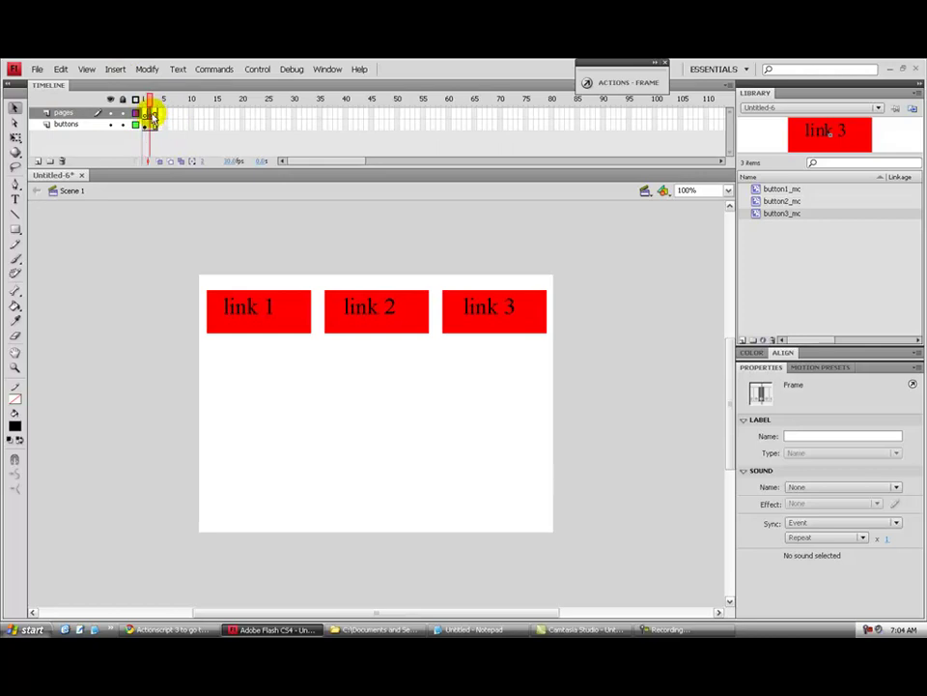
{"action": "left_click", "coordinate": [152, 123]}
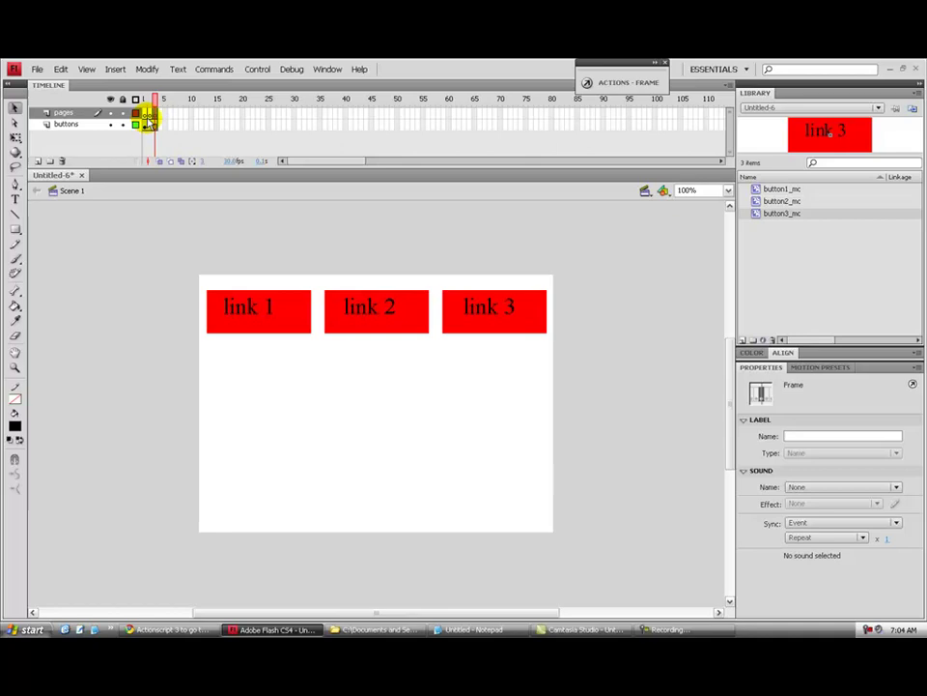
{"action": "left_click", "coordinate": [145, 98]}
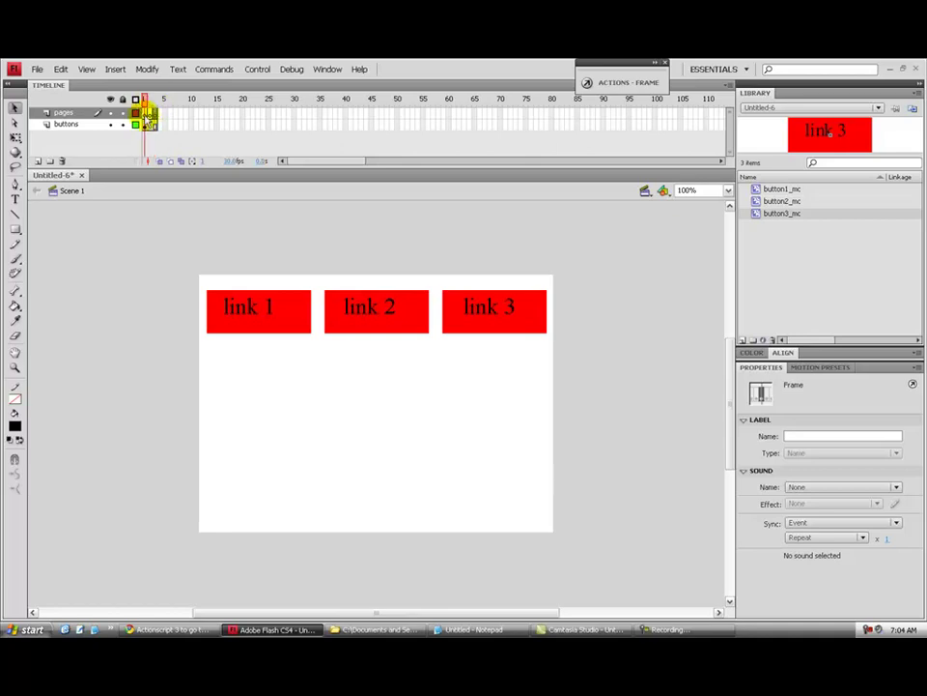
{"action": "left_click", "coordinate": [14, 198]}
- Place a resized 'This is page 1' text field near the stage centre, then go to frame 2
{"action": "left_click_drag", "start_coordinate": [246, 362], "coordinate": [521, 529]}
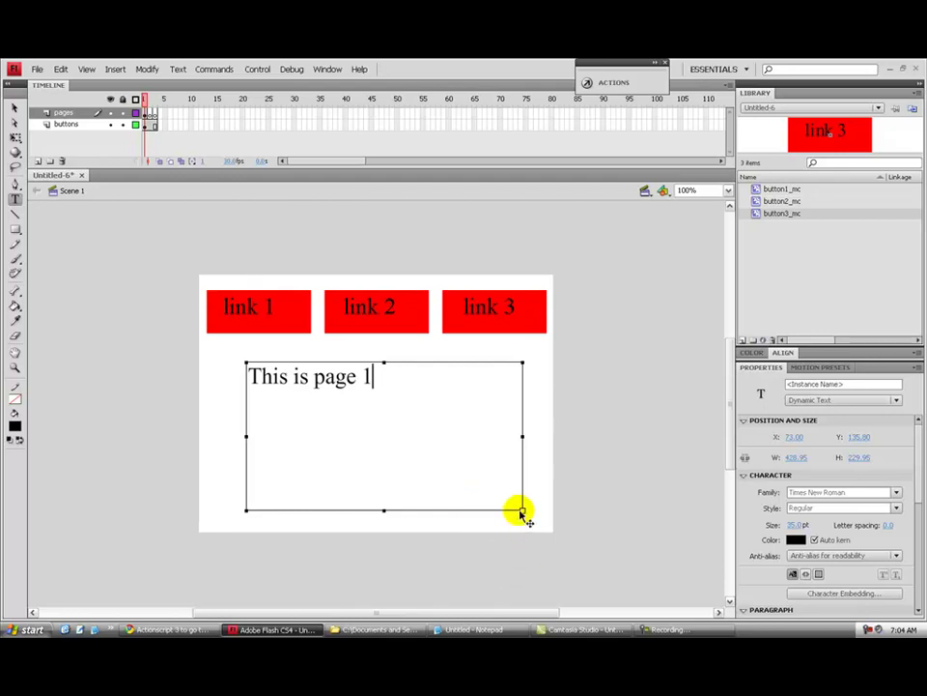
{"action": "left_click_drag", "start_coordinate": [522, 509], "coordinate": [378, 396]}
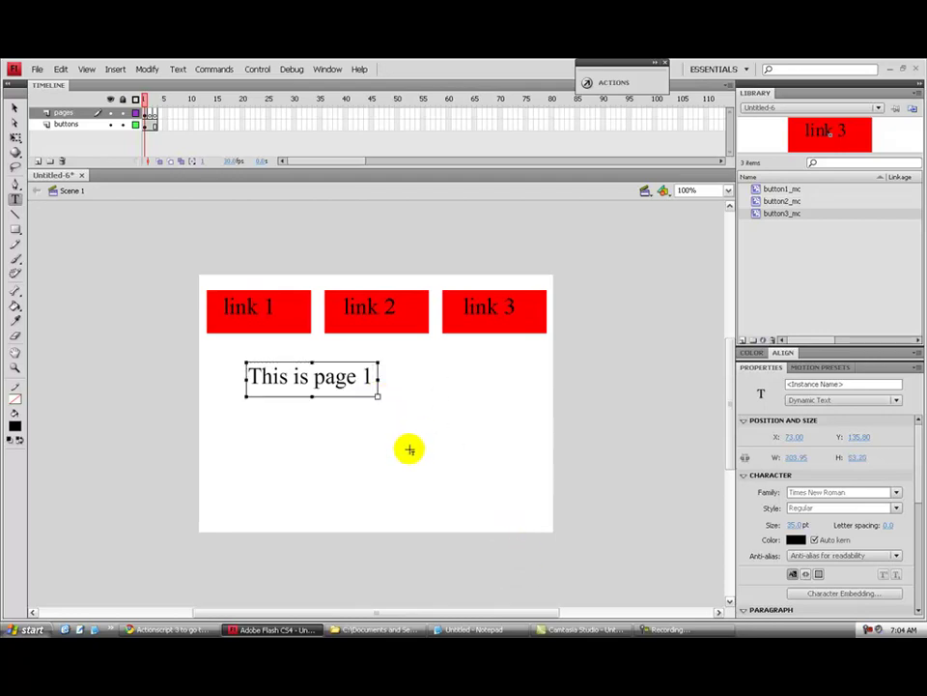
{"action": "left_click", "coordinate": [12, 109]}
{"action": "left_click_drag", "start_coordinate": [317, 383], "coordinate": [384, 425]}
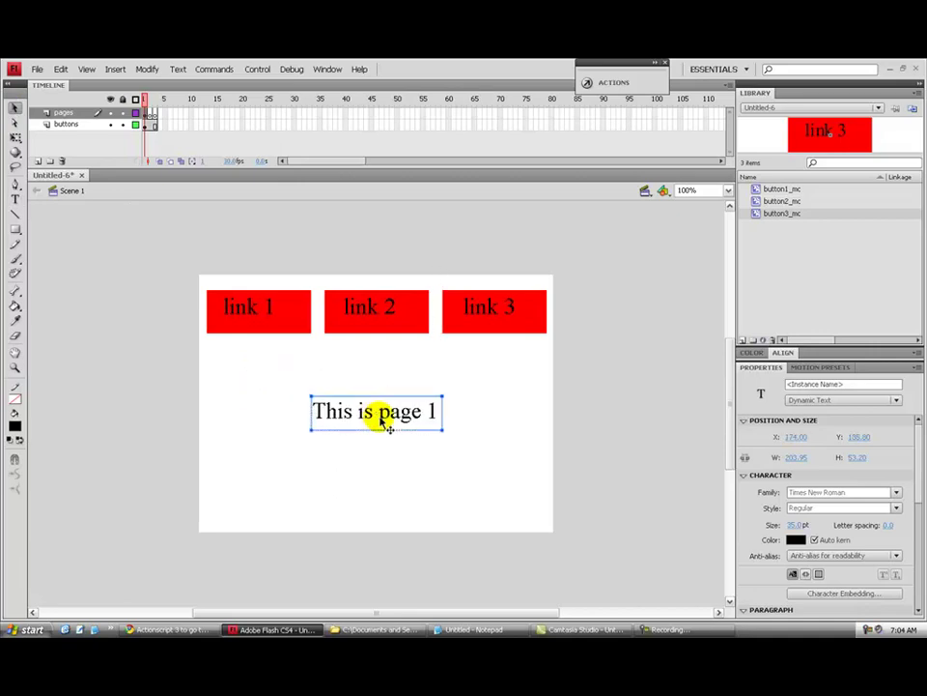
{"action": "left_click", "coordinate": [149, 112]}
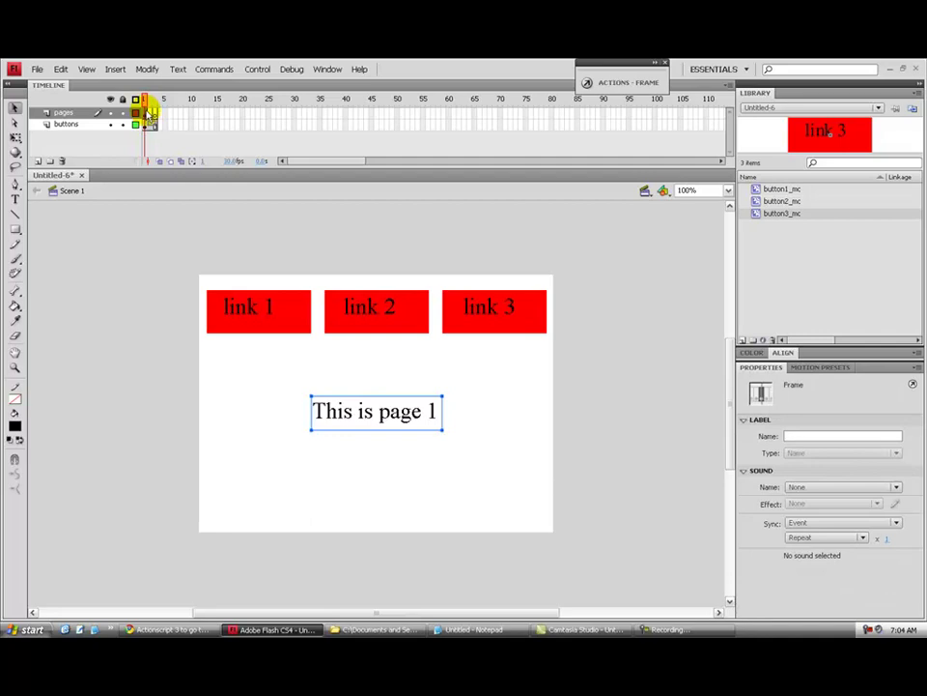
{"action": "left_click", "coordinate": [153, 99]}
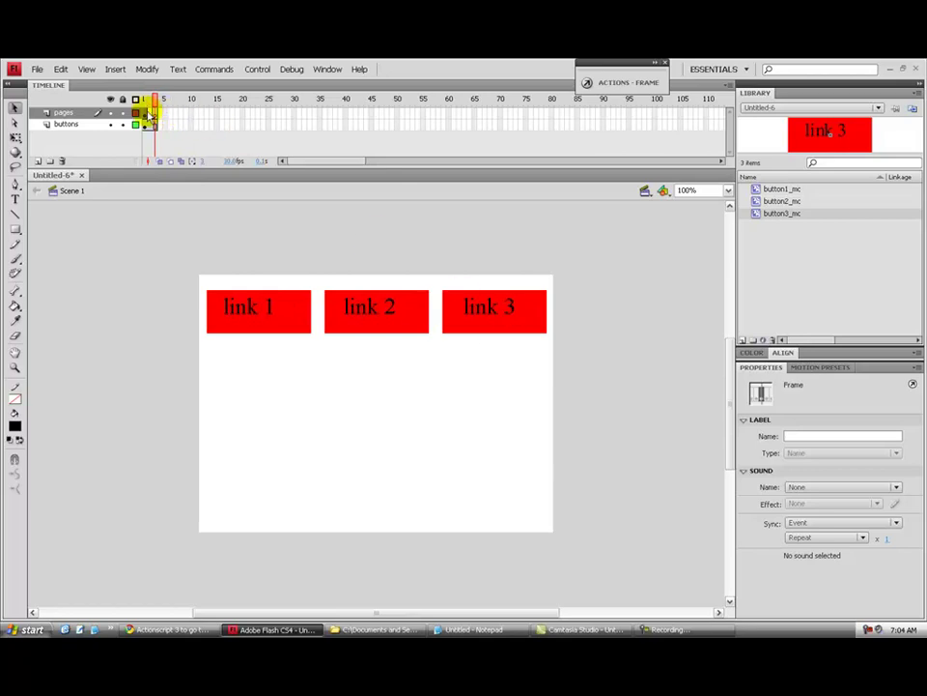
- Add a one-line 'This is page 2' text field near the stage centre on frame 2 of pages
{"action": "left_click", "coordinate": [149, 113]}
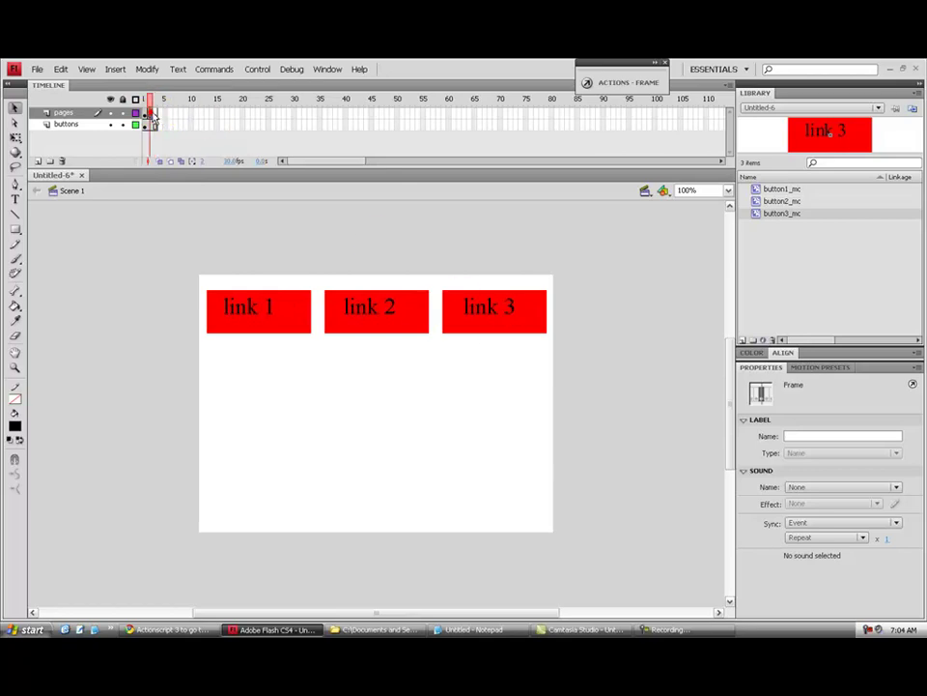
{"action": "left_click", "coordinate": [154, 114]}
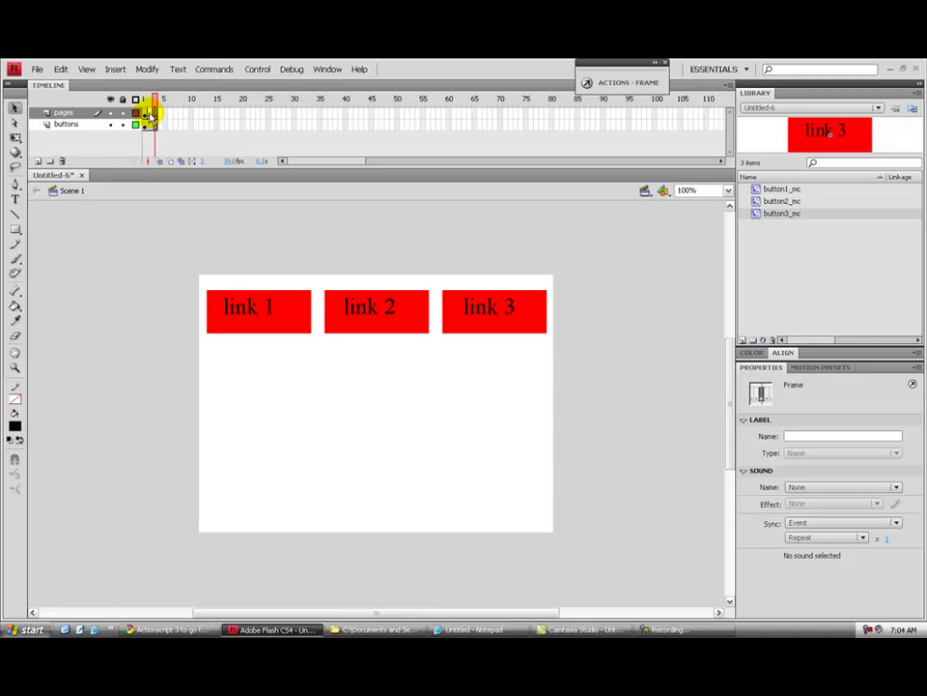
{"action": "left_click", "coordinate": [14, 198]}
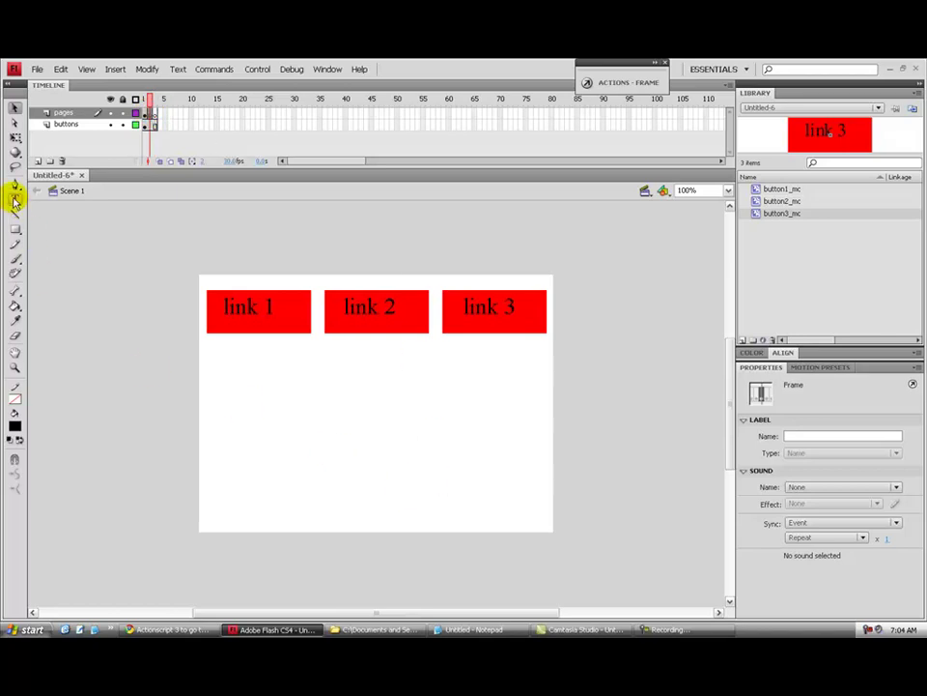
{"action": "left_click_drag", "start_coordinate": [345, 382], "coordinate": [413, 409]}
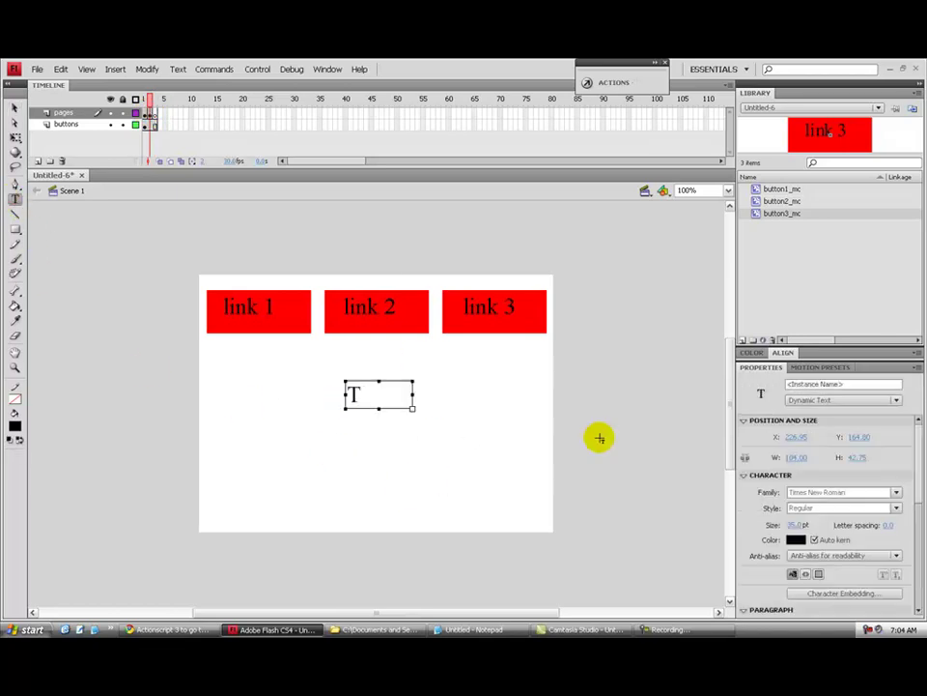
{"action": "type", "text": "This is page 2"}
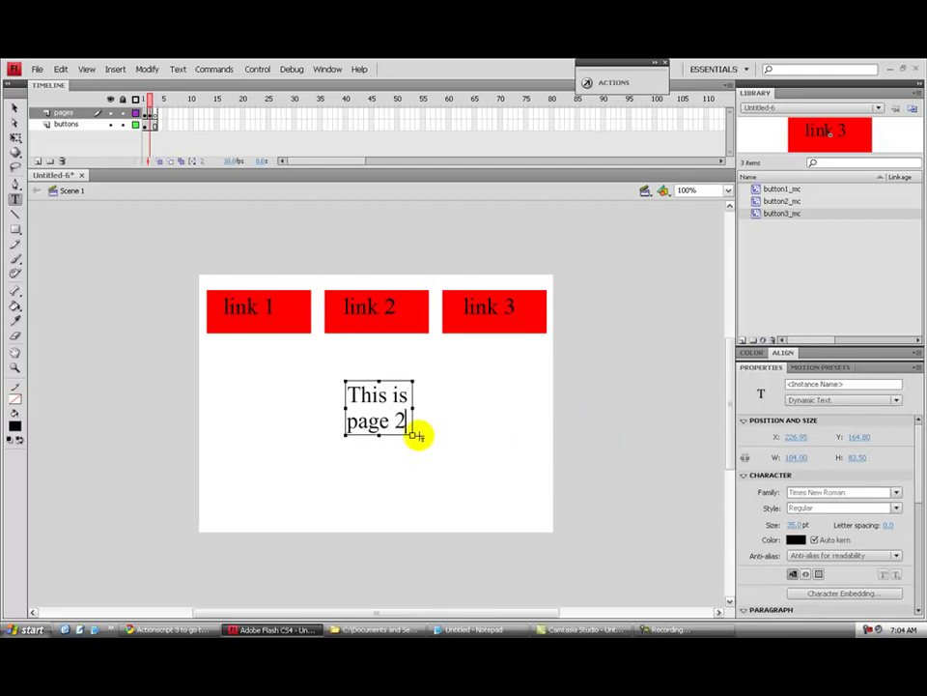
{"action": "left_click_drag", "start_coordinate": [411, 435], "coordinate": [391, 400]}
{"action": "left_click", "coordinate": [14, 107]}
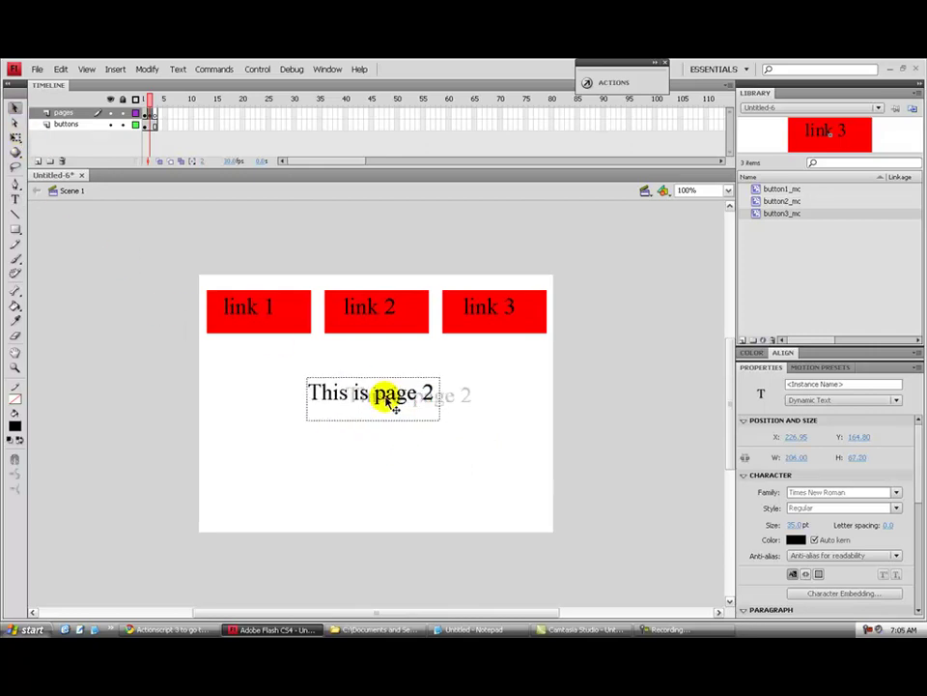
{"action": "left_click", "coordinate": [156, 114]}
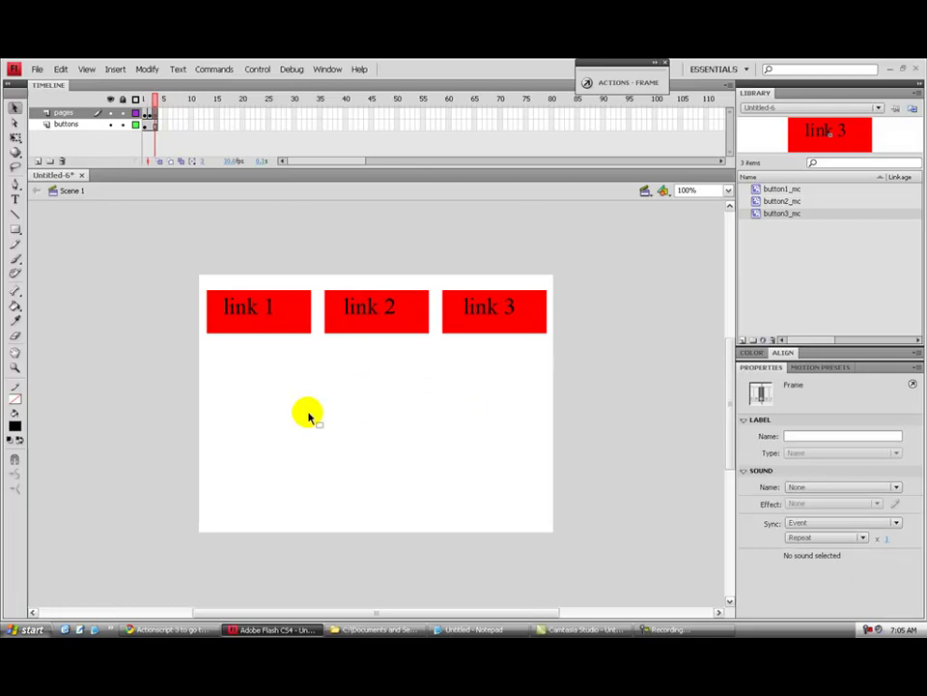
- Add a one-line 'This is page 3' text field on frame 3, aligned with the other pages
{"action": "left_click", "coordinate": [15, 199]}
{"action": "left_click_drag", "start_coordinate": [337, 427], "coordinate": [404, 434]}
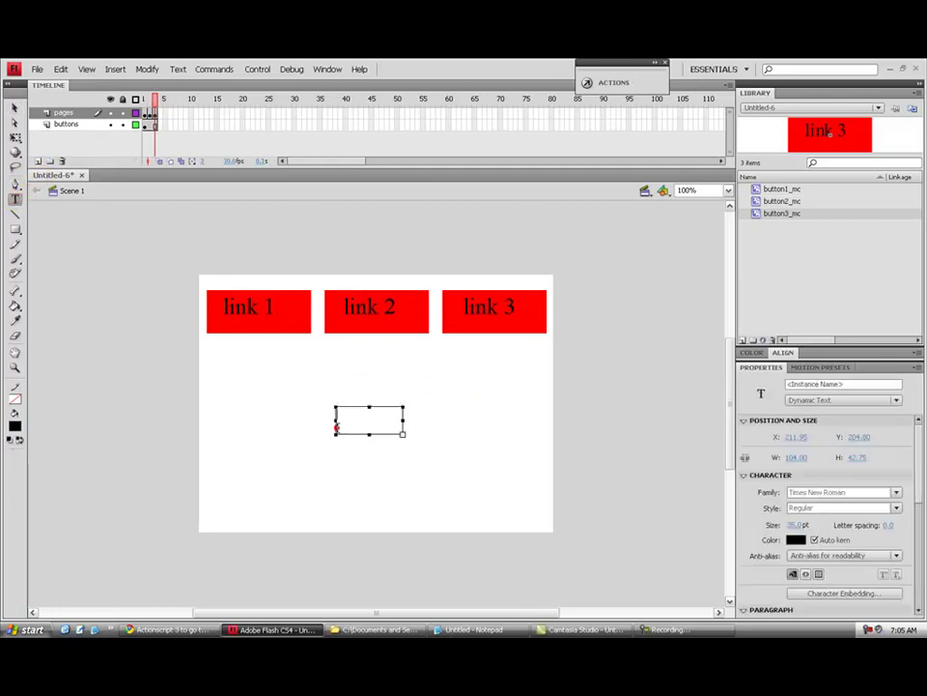
{"action": "type", "text": "This is"}
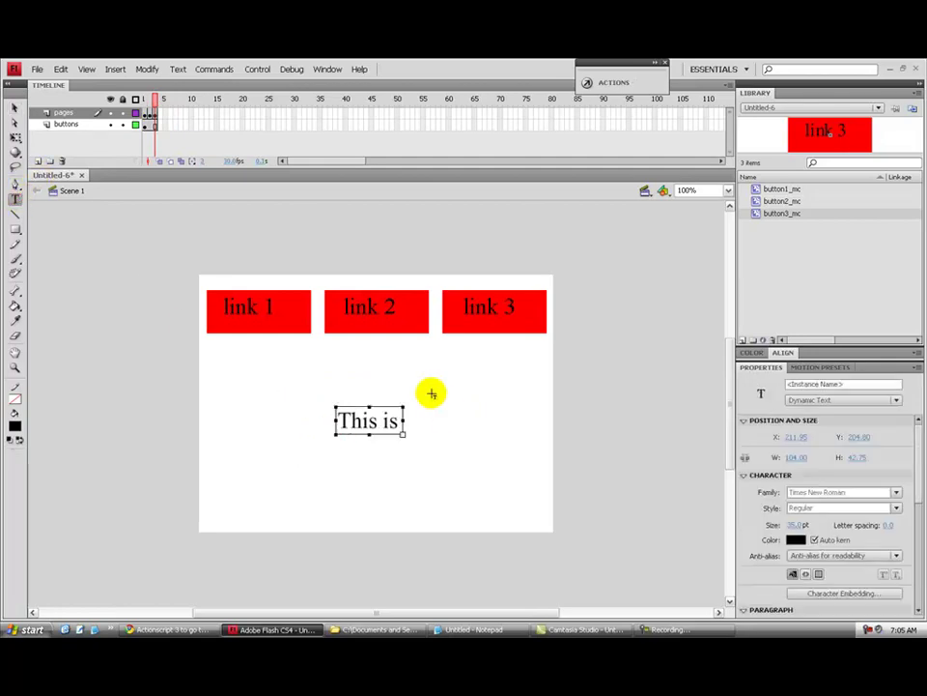
{"action": "type", "text": " page 3"}
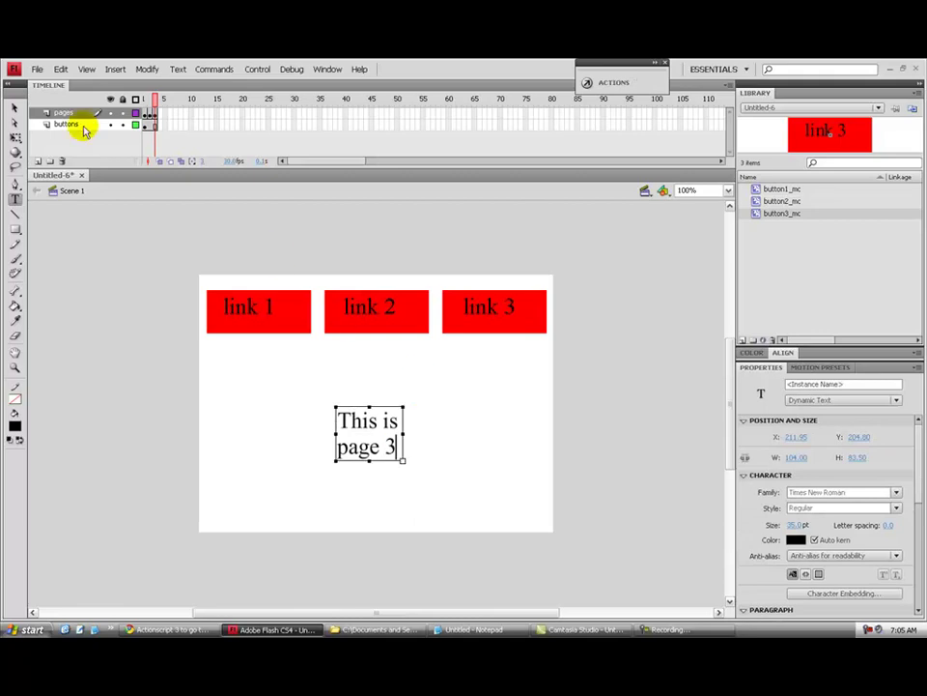
{"action": "left_click", "coordinate": [14, 107]}
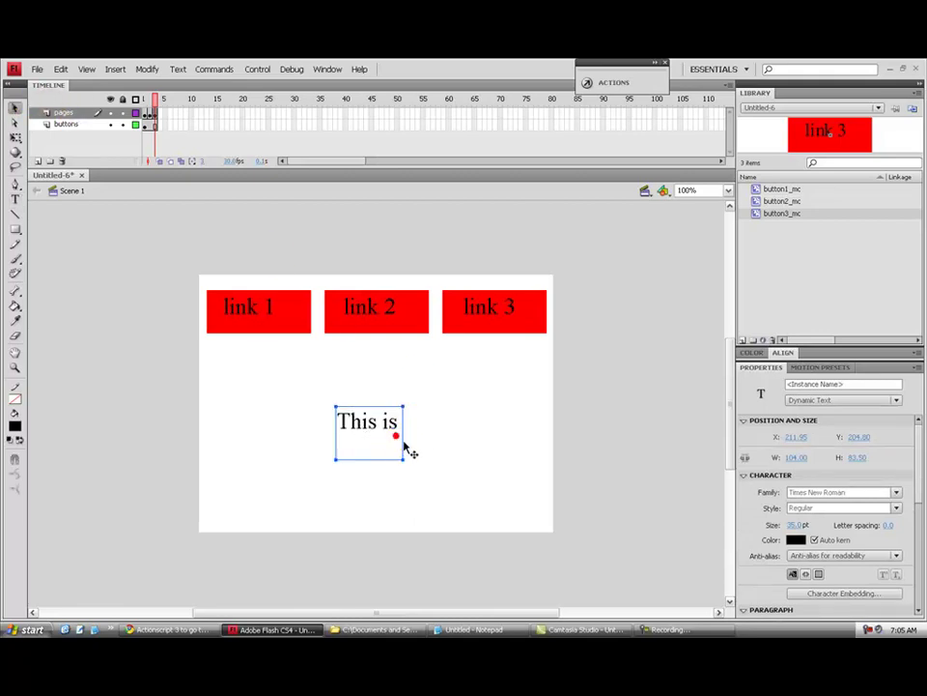
{"action": "left_click_drag", "start_coordinate": [403, 431], "coordinate": [469, 431]}
{"action": "left_click_drag", "start_coordinate": [399, 428], "coordinate": [375, 400]}
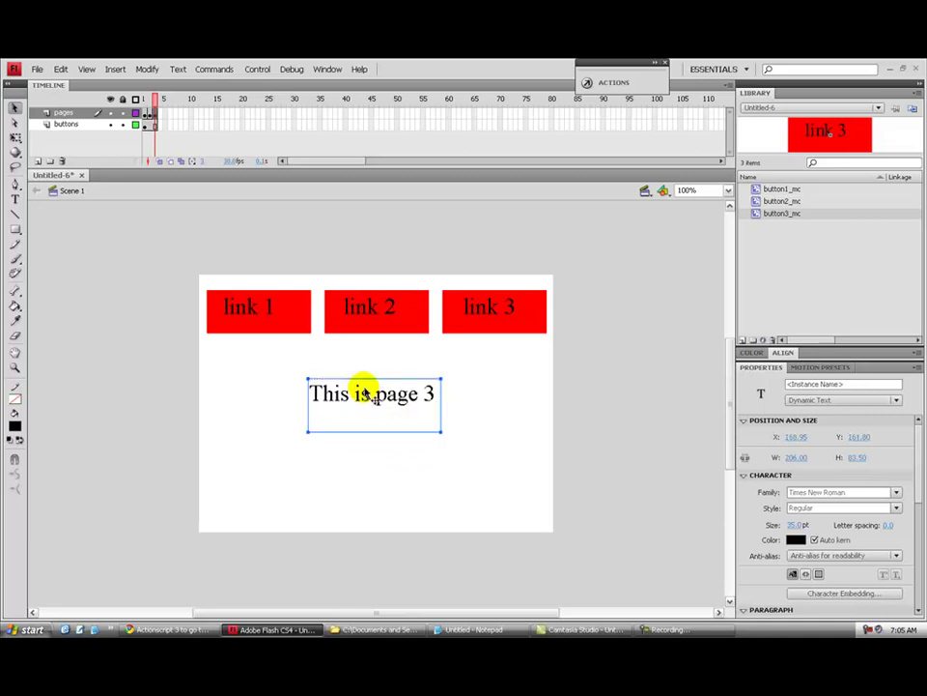
- Preview the three page frames from frame 1 onward, then add a new layer
{"action": "left_click", "coordinate": [143, 100]}
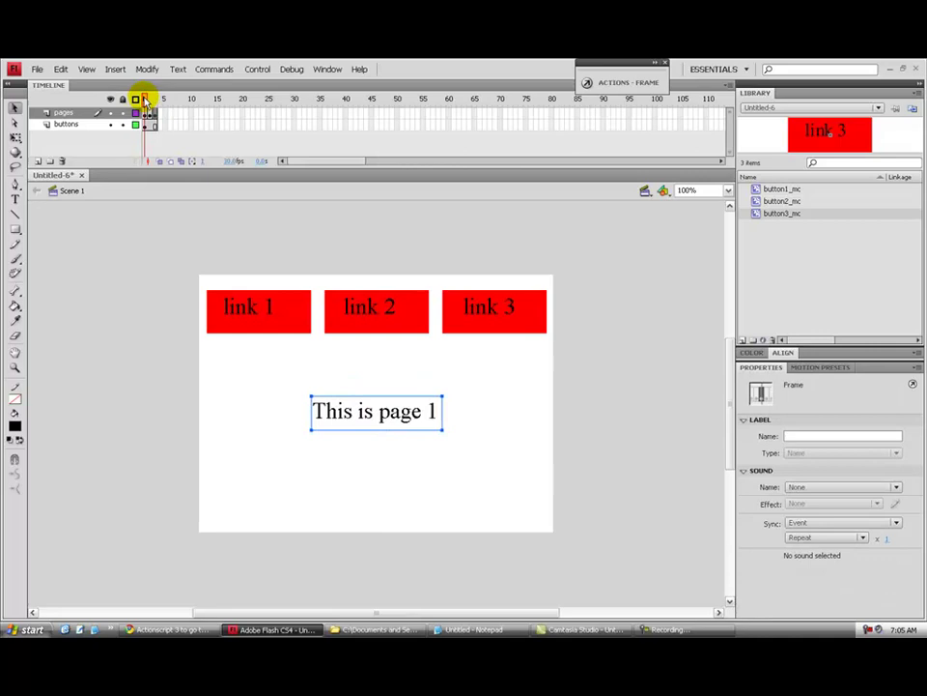
{"action": "left_click", "coordinate": [143, 112]}
{"action": "mouse_move", "coordinate": [145, 99]}
{"action": "left_mouse_down"}
{"action": "mouse_move", "coordinate": [182, 95]}
{"action": "mouse_move", "coordinate": [145, 99]}
{"action": "left_mouse_up"}
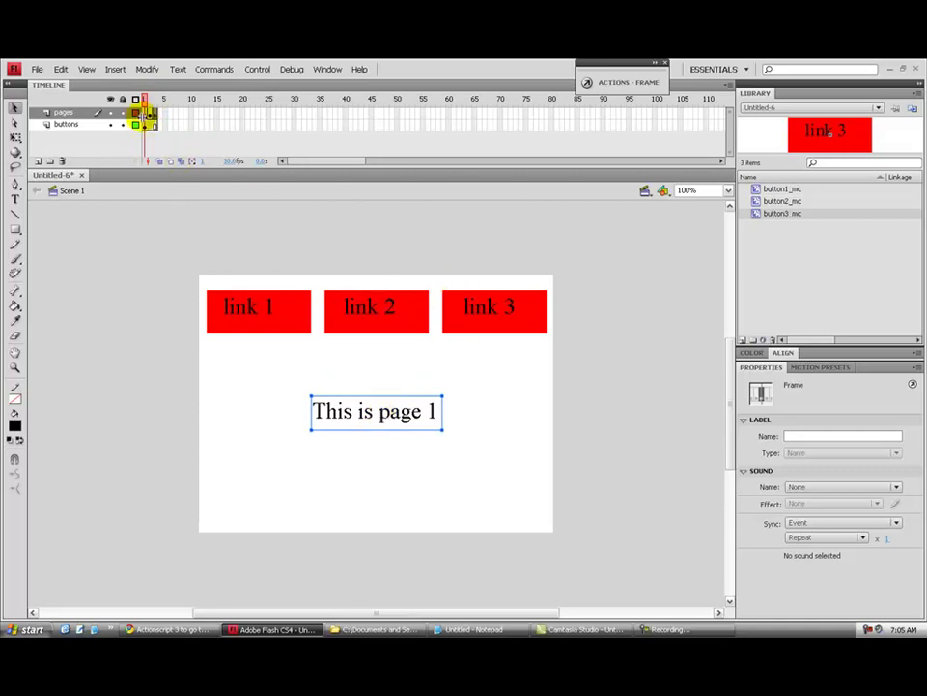
{"action": "left_click", "coordinate": [36, 160]}
- Rename the new top layer to 'actions'
{"action": "left_click", "coordinate": [65, 114]}
{"action": "double_click", "coordinate": [66, 114]}
{"action": "type", "text": "sc"}
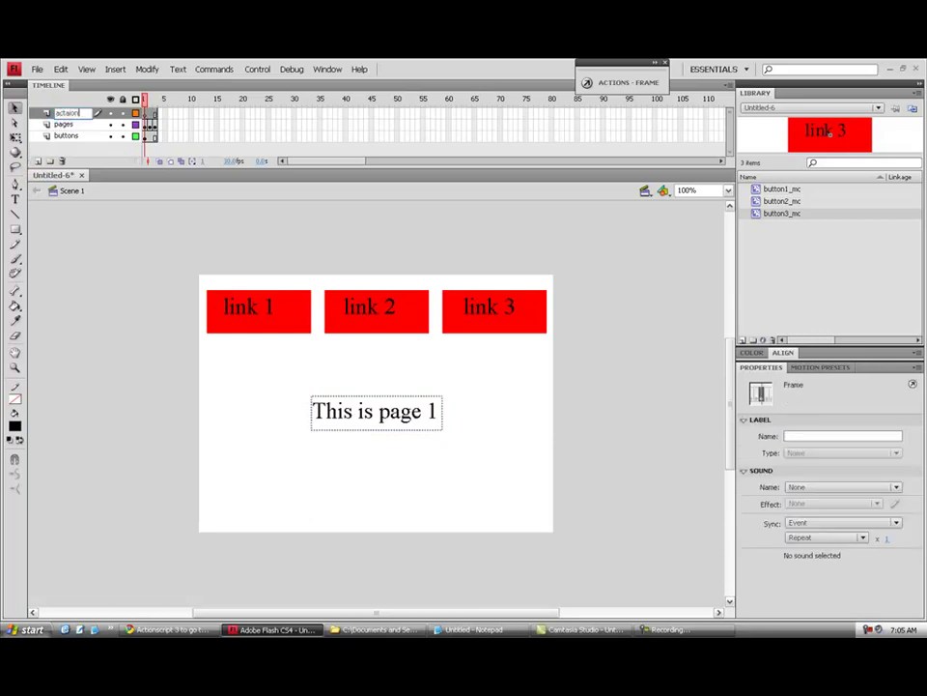
{"action": "key", "text": "Return"}
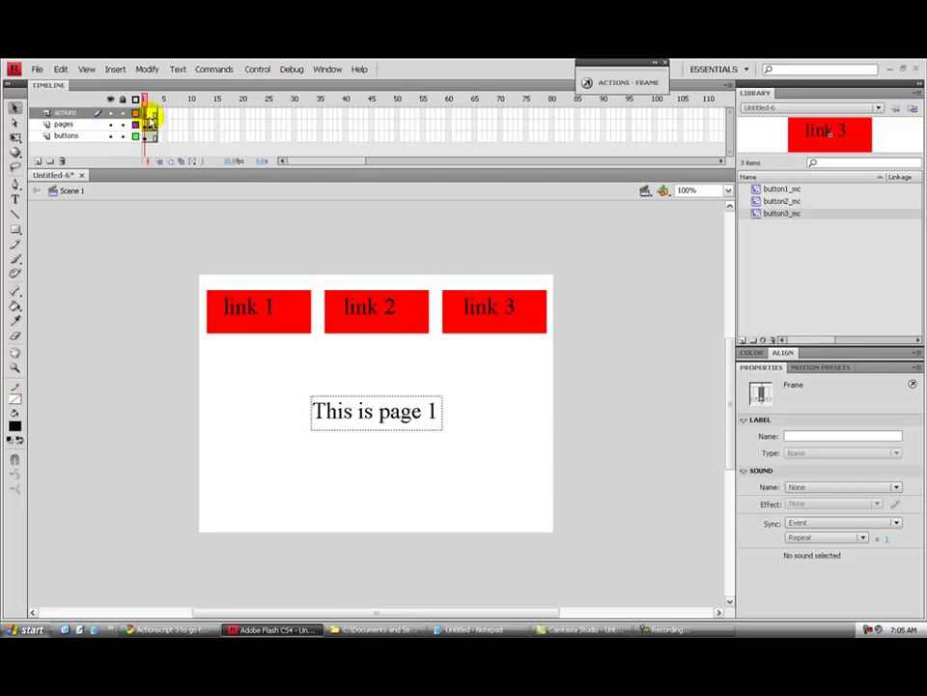
- Step through frames 1–3 on the pages and actions layers to preview each page
{"action": "left_click", "coordinate": [146, 124]}
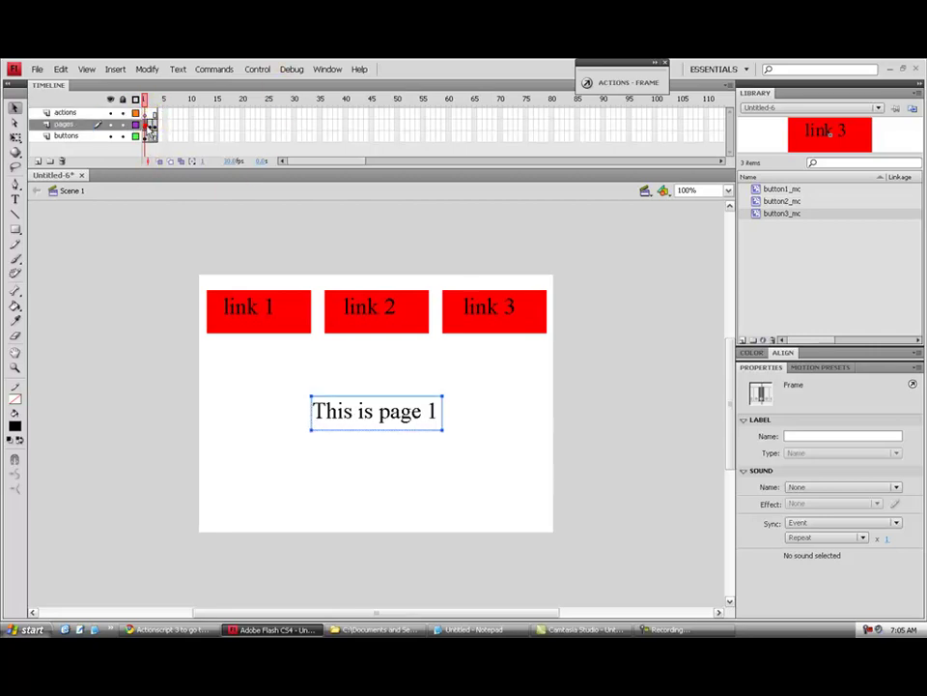
{"action": "left_click", "coordinate": [151, 124]}
{"action": "left_click", "coordinate": [156, 125]}
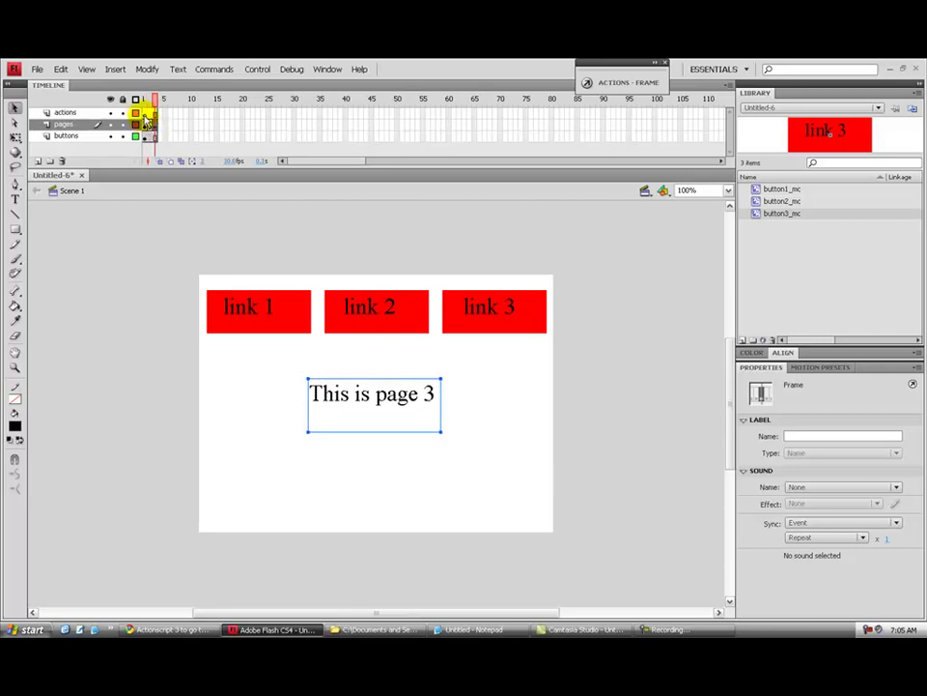
{"action": "left_click", "coordinate": [145, 113]}
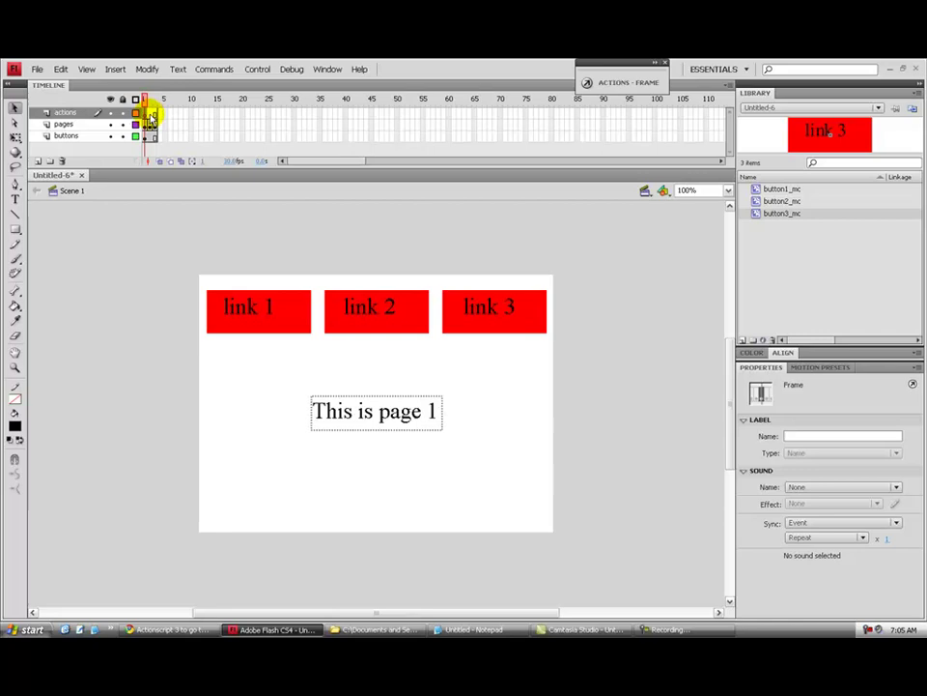
{"action": "left_click", "coordinate": [150, 125]}
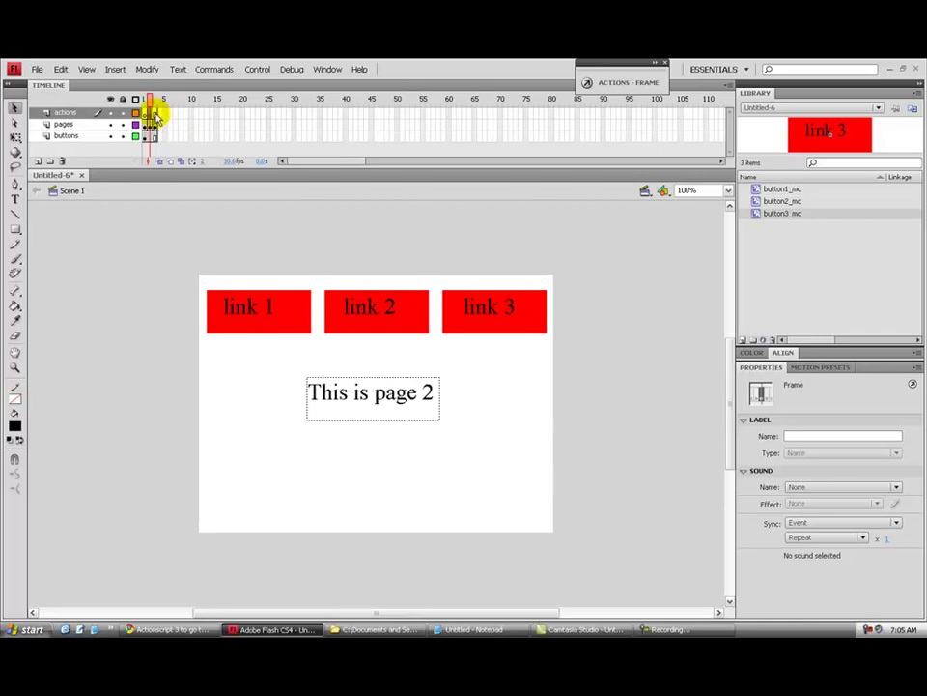
{"action": "left_click", "coordinate": [156, 116]}
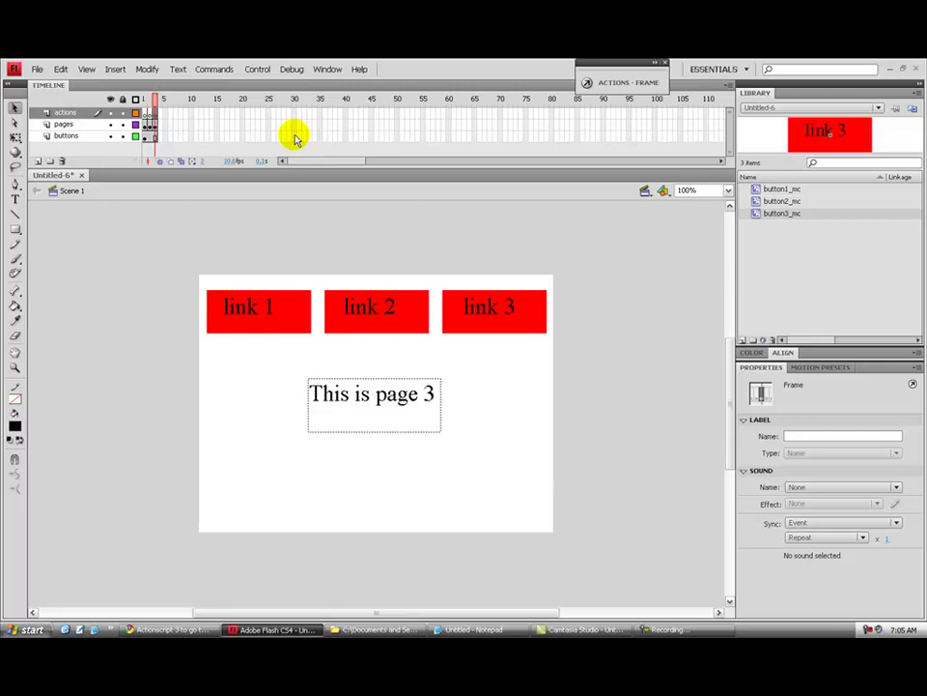
{"action": "left_click", "coordinate": [145, 98]}
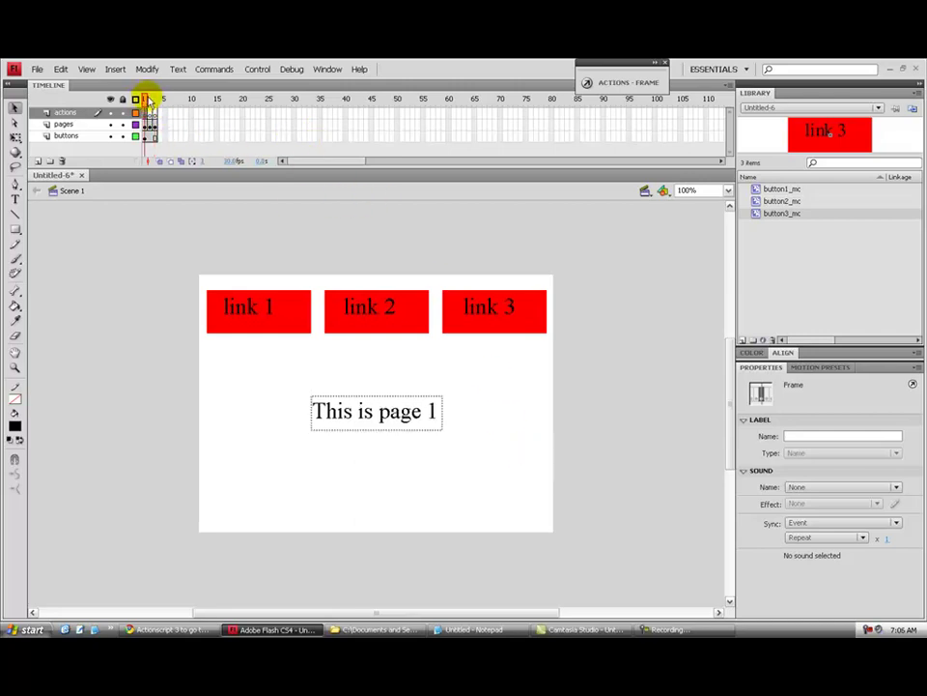
{"action": "mouse_move", "coordinate": [143, 98]}
{"action": "left_mouse_down"}
{"action": "mouse_move", "coordinate": [163, 100]}
{"action": "mouse_move", "coordinate": [136, 102]}
{"action": "left_mouse_up"}
{"action": "left_click", "coordinate": [145, 113]}
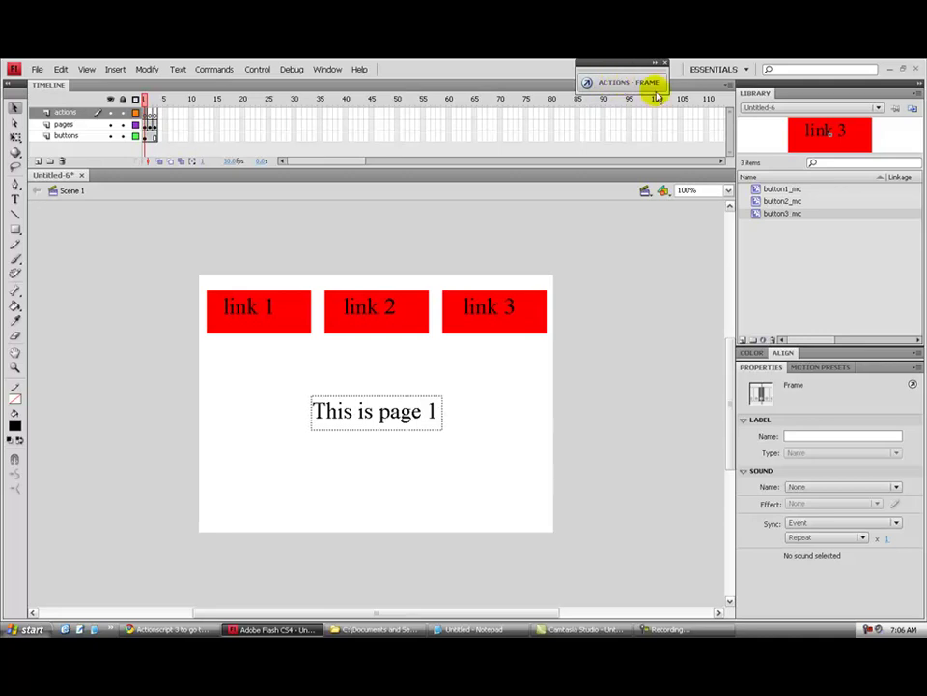
- Add a stop(); script to frame 1 of the actions layer
{"action": "left_click", "coordinate": [626, 85]}
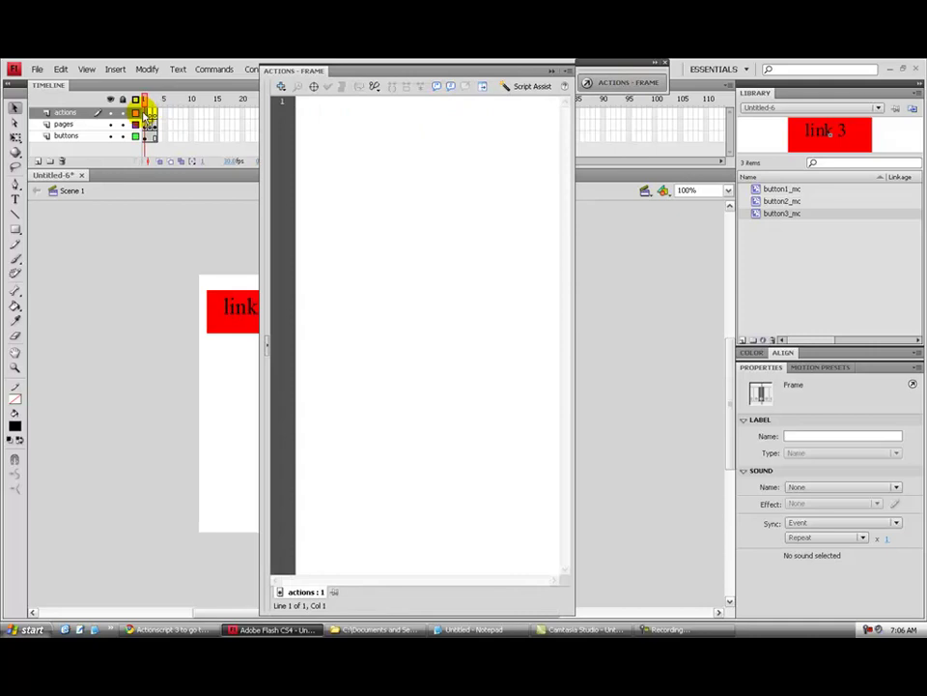
{"action": "type", "text": "stop();"}
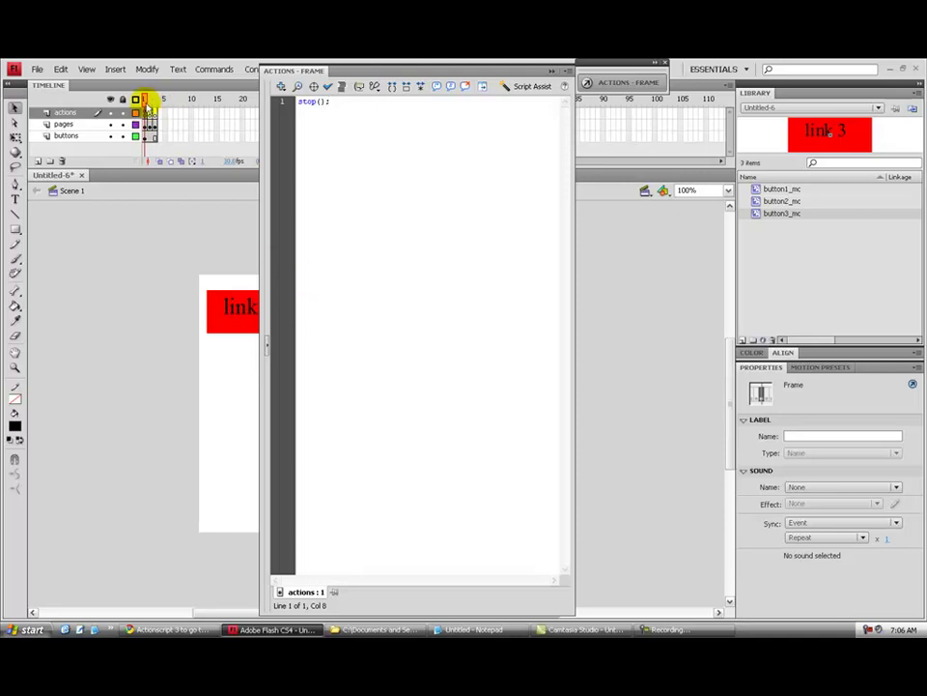
{"action": "left_click", "coordinate": [147, 98]}
{"action": "left_click", "coordinate": [153, 98]}
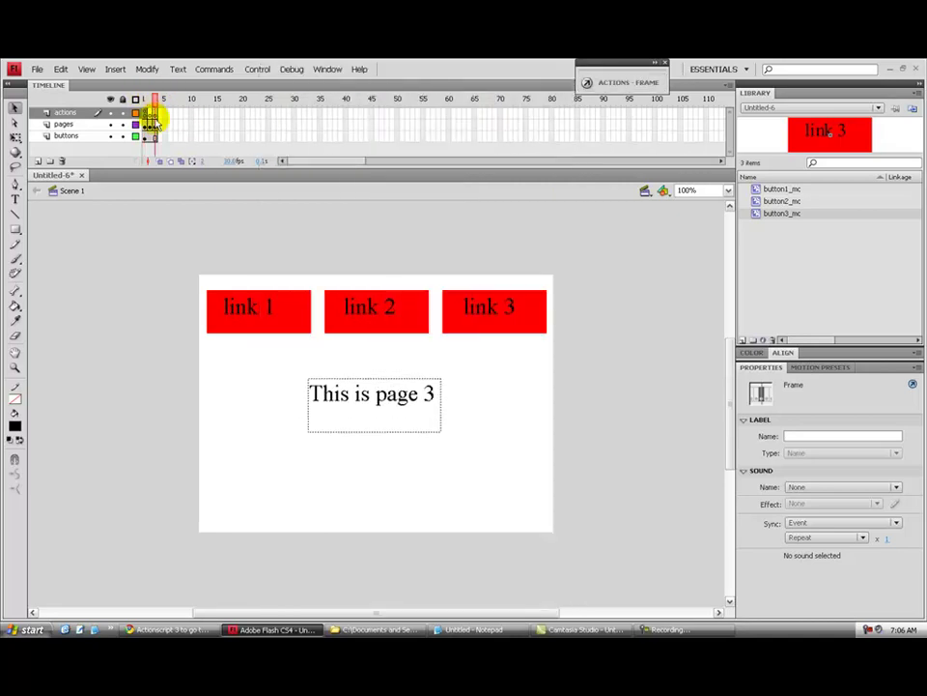
- Add stop(); to actions frames 2 and 3, then test the movie from frame 1
{"action": "left_click", "coordinate": [149, 113]}
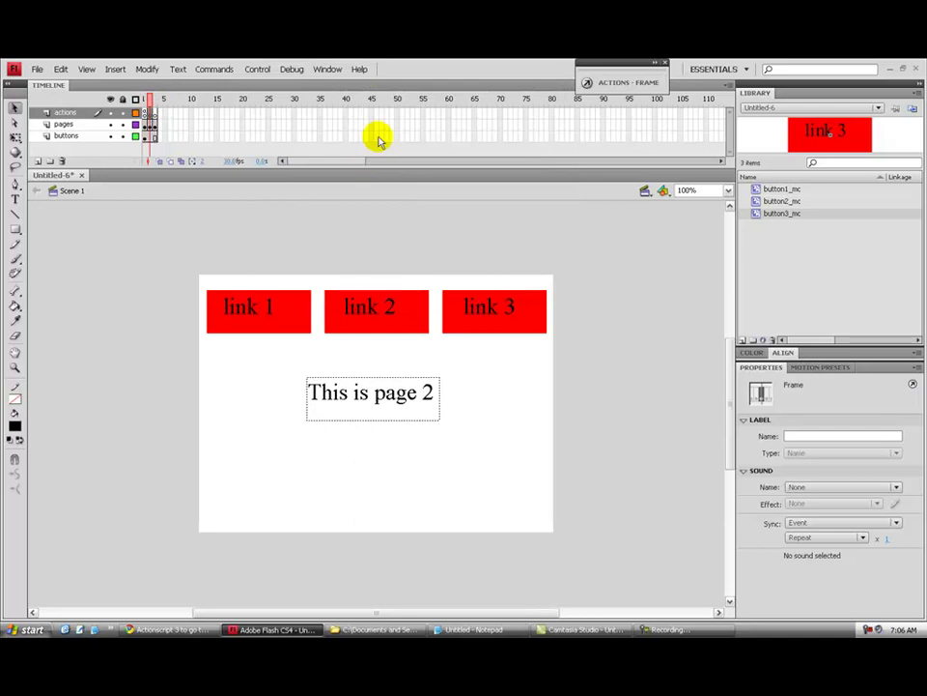
{"action": "left_click", "coordinate": [610, 85]}
{"action": "type", "text": "stop();"}
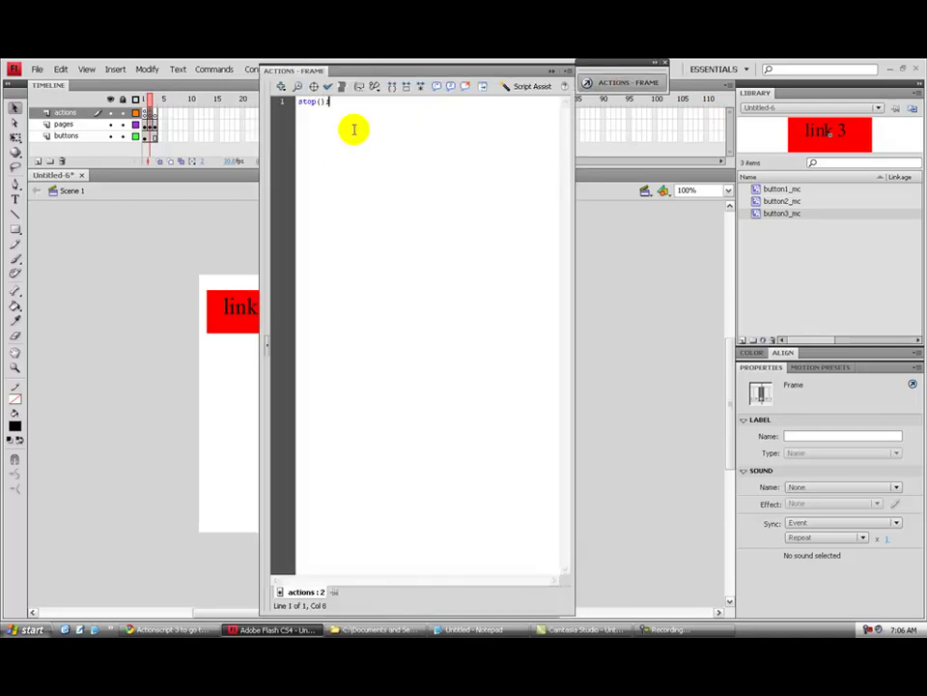
{"action": "left_click", "coordinate": [155, 113]}
{"action": "left_click", "coordinate": [587, 81]}
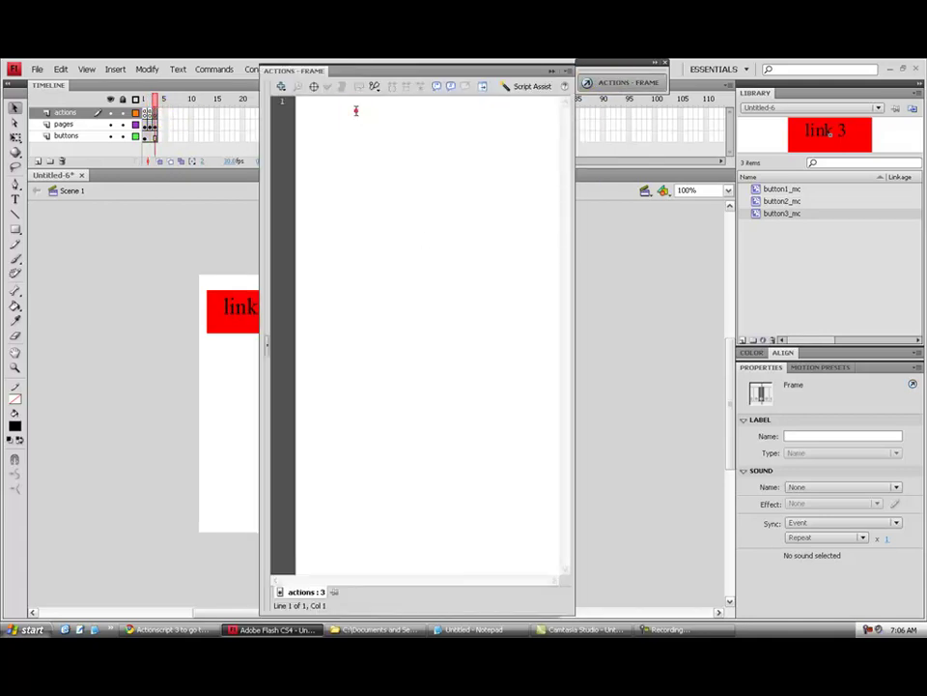
{"action": "type", "text": "stop();"}
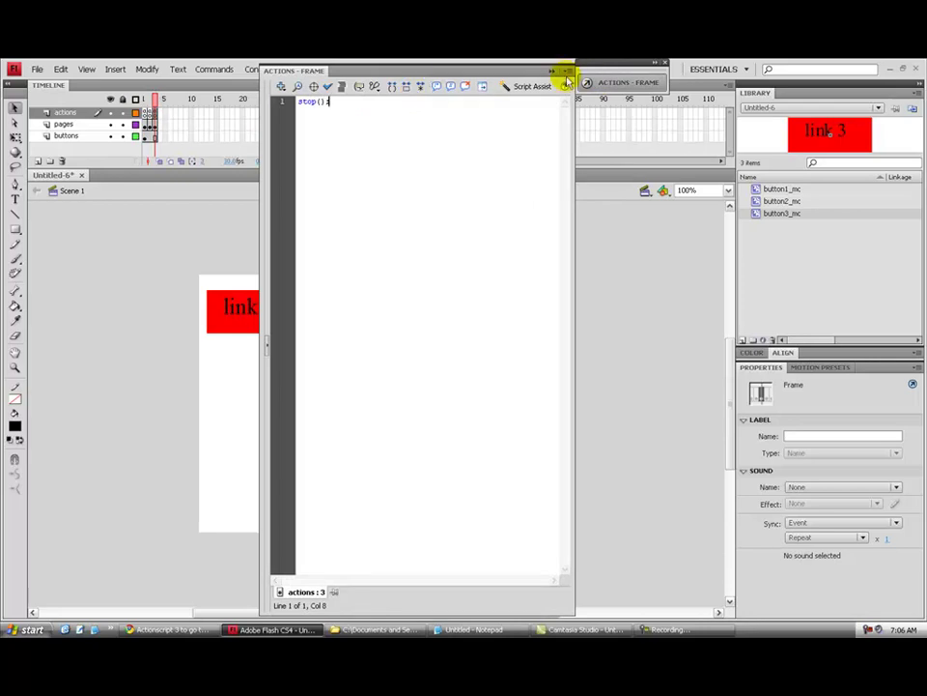
{"action": "left_click", "coordinate": [623, 85]}
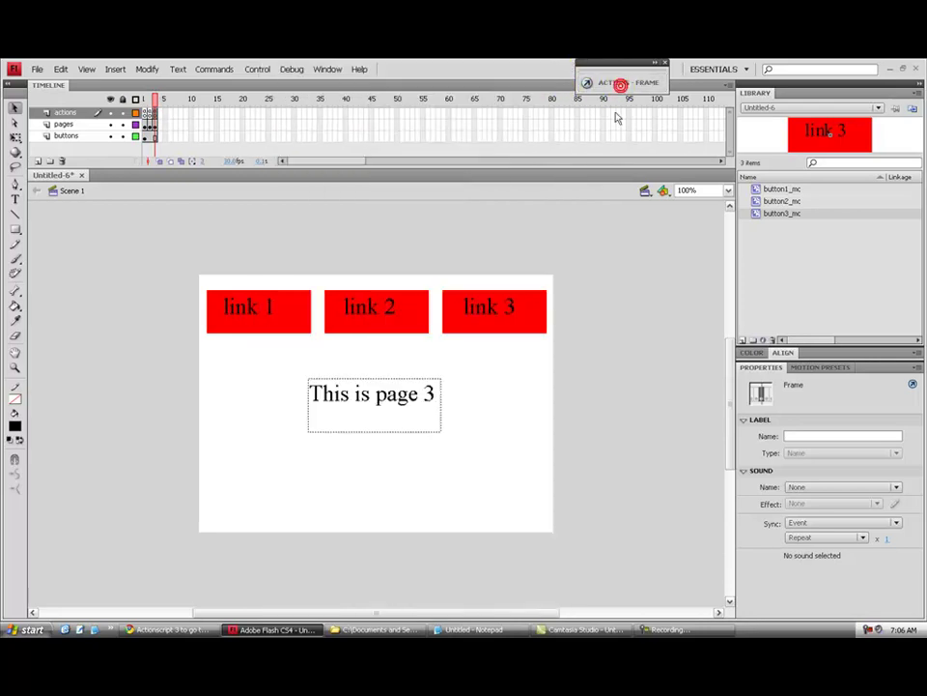
{"action": "left_click", "coordinate": [147, 100]}
{"action": "key", "text": "ctrl+Return"}
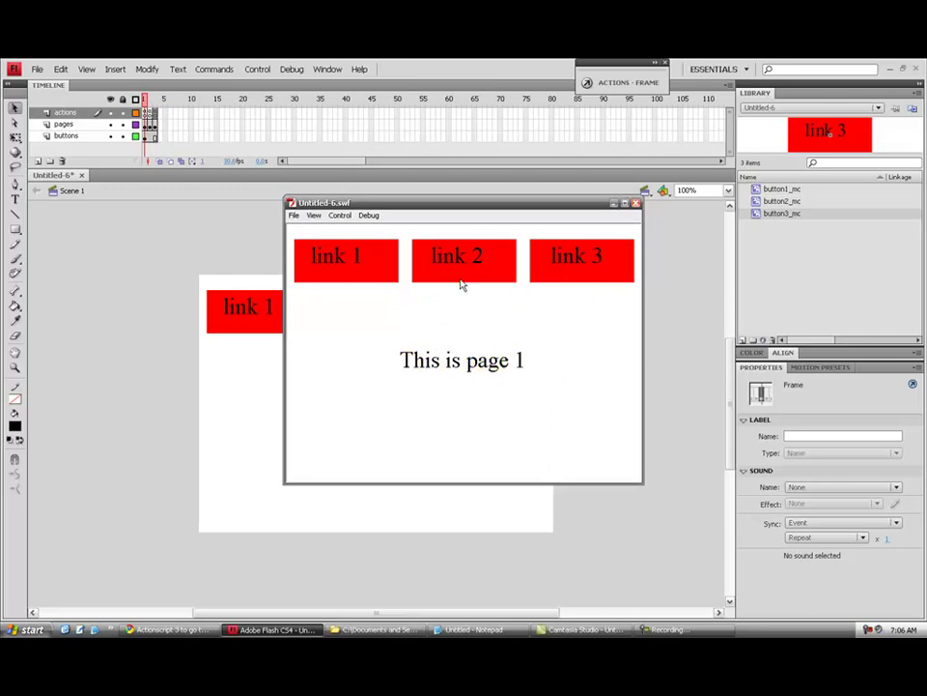
{"action": "left_click", "coordinate": [635, 203]}
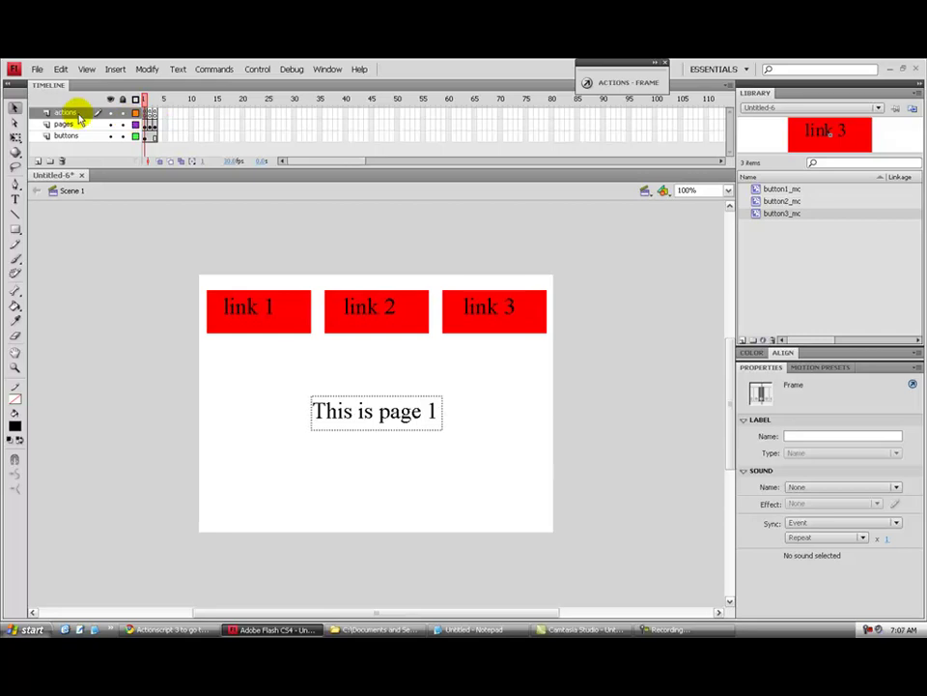
{"action": "left_click", "coordinate": [631, 83]}
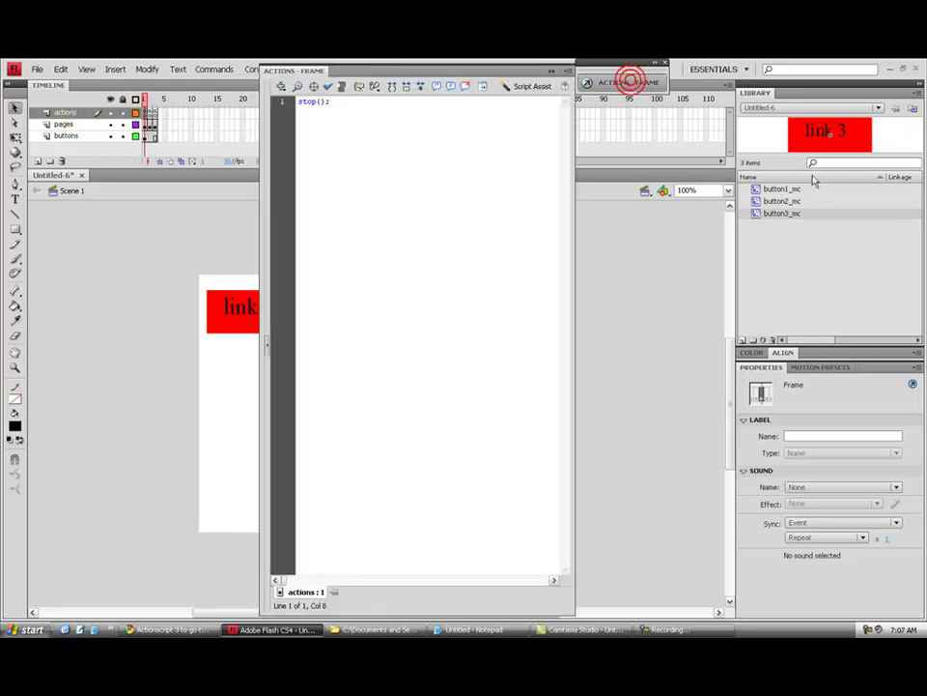
- Verify instance names button1, button2, button3 on the link buttons, nudging link 3 slightly right
{"action": "left_click", "coordinate": [241, 337]}
{"action": "left_click", "coordinate": [497, 329]}
{"action": "left_click", "coordinate": [386, 331]}
{"action": "left_click", "coordinate": [263, 332]}
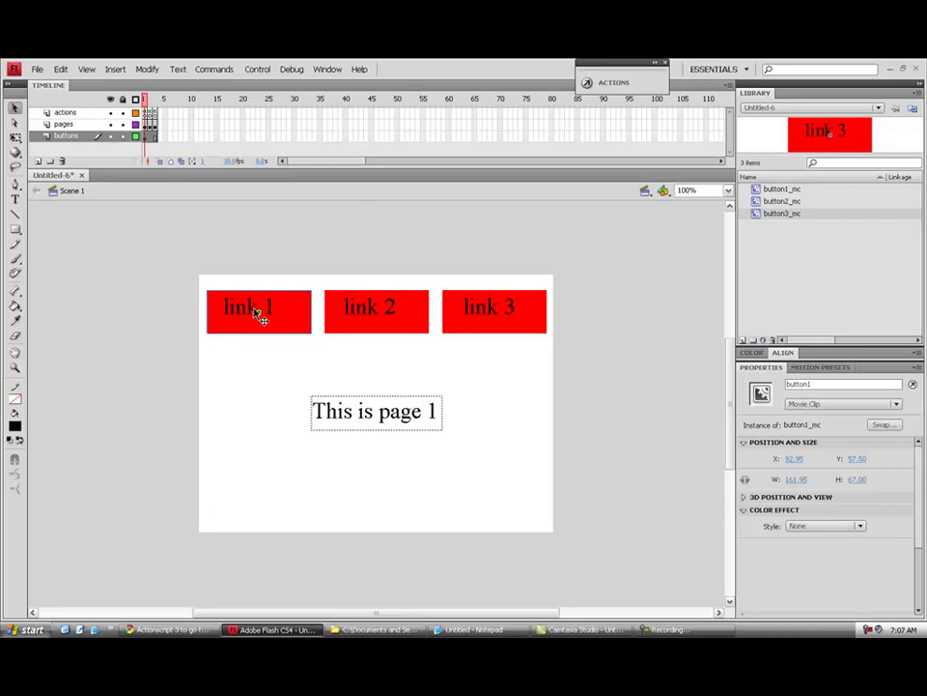
{"action": "double_click", "coordinate": [822, 383]}
{"action": "left_click", "coordinate": [423, 335]}
{"action": "double_click", "coordinate": [807, 382]}
{"action": "left_click_drag", "start_coordinate": [548, 329], "coordinate": [553, 331]}
{"action": "double_click", "coordinate": [821, 382]}
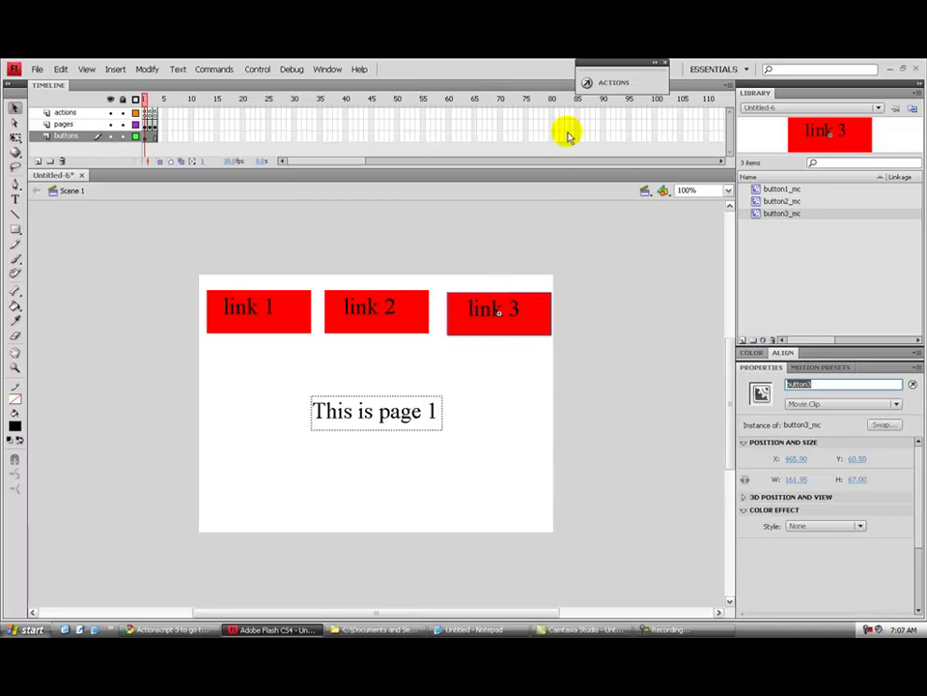